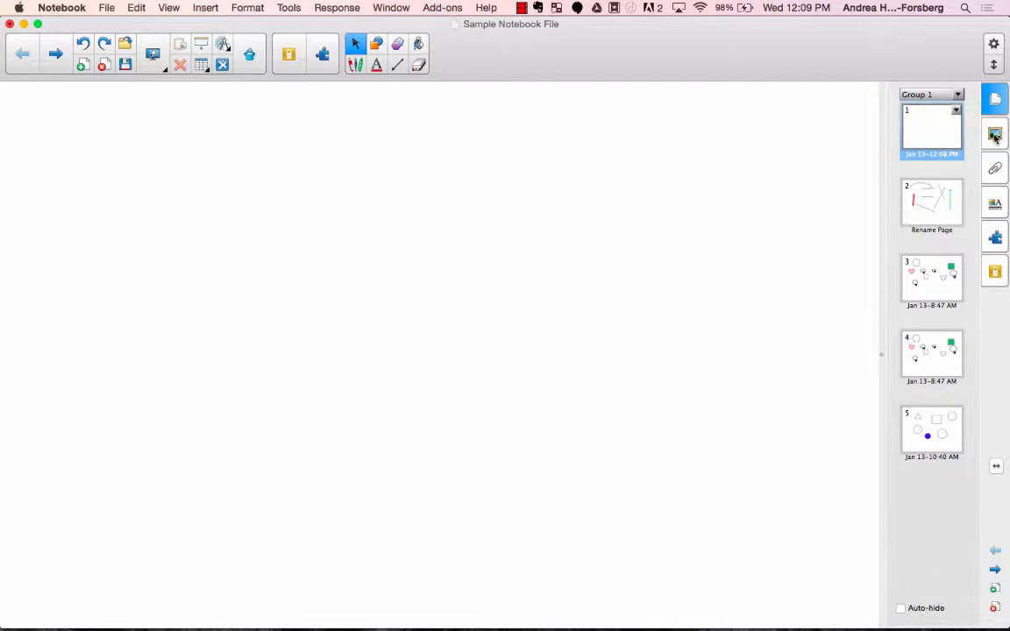
Open the Gallery, clear the old search term and view the My Content folder.
left_click(995, 136)
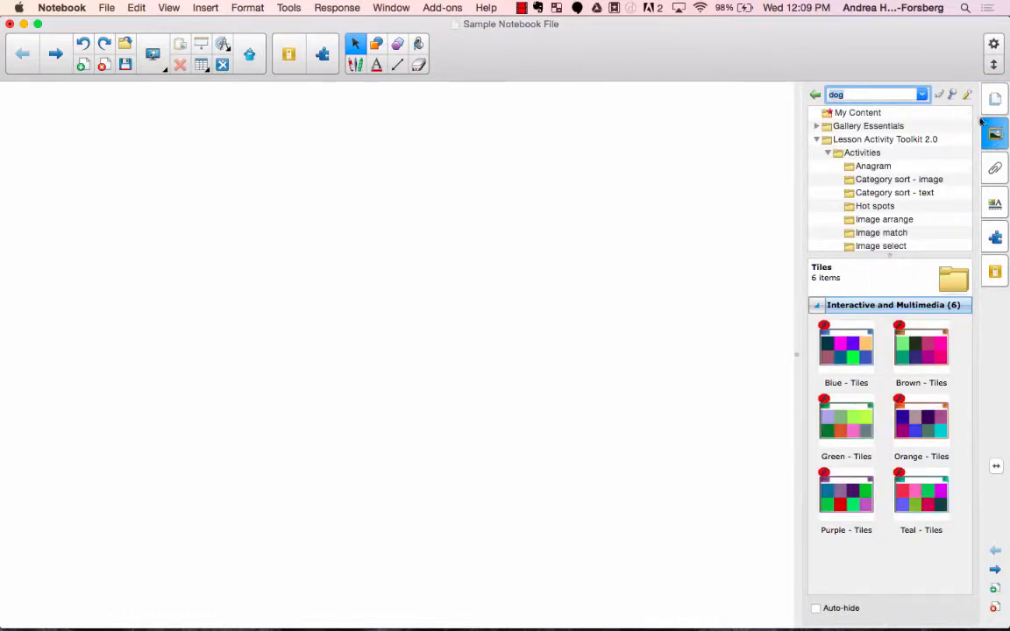
key("BackSpace")
left_click(844, 115)
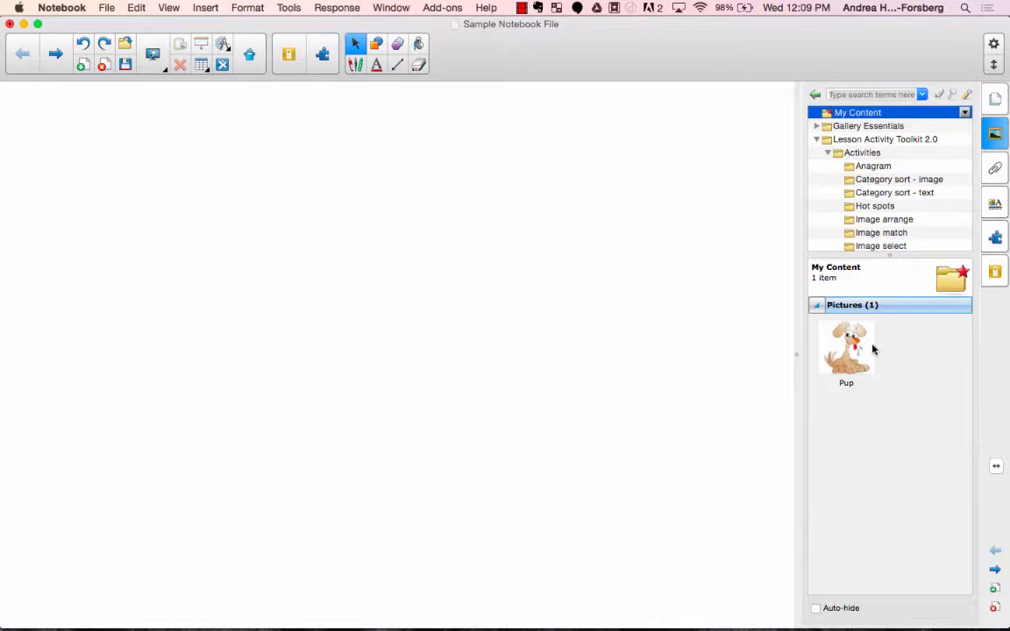
Expand Gallery Essentials, collapse its Pictures category and look over the subject folders.
left_click(842, 127)
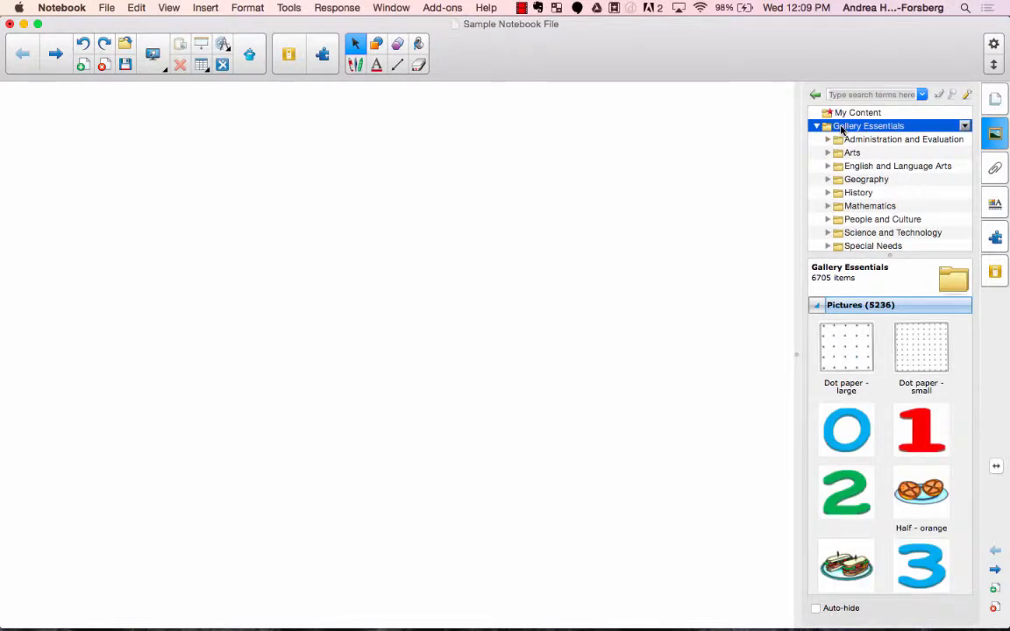
left_click(817, 306)
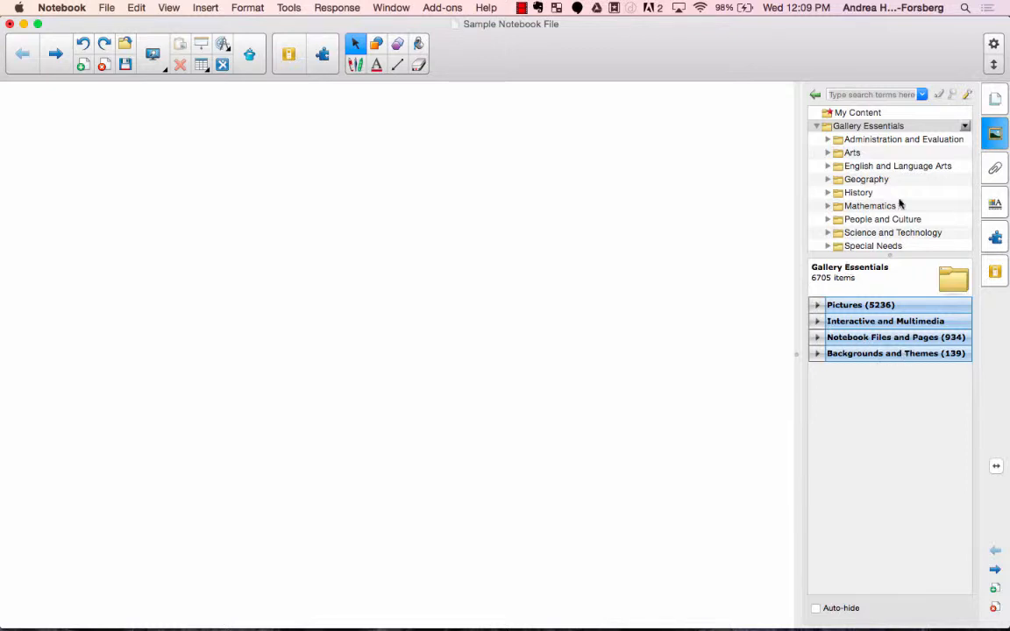
scroll(888, 215, "down", 1)
scroll(888, 215, "down", 3)
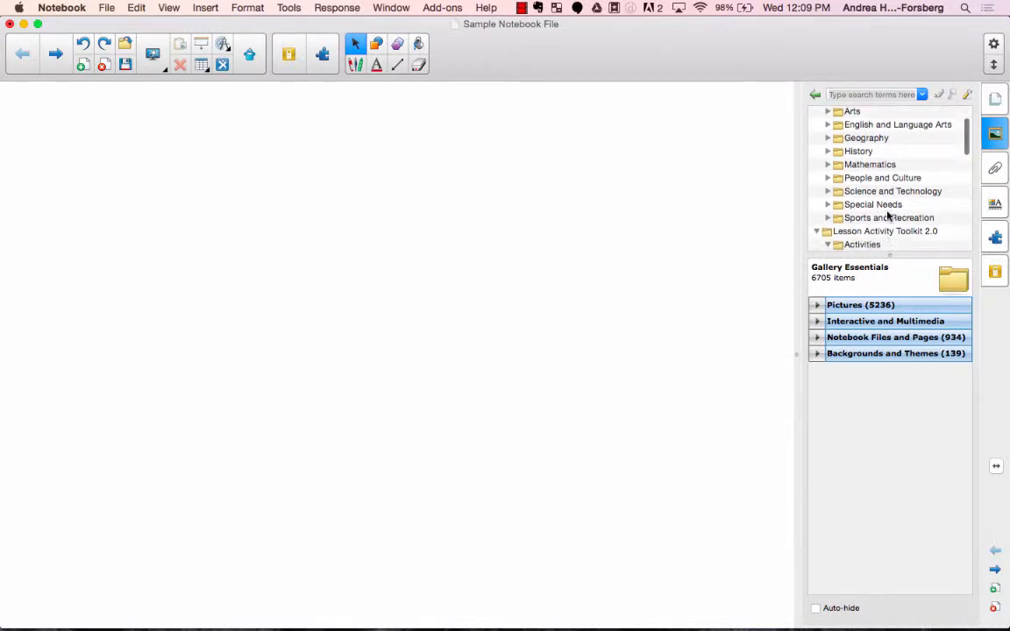
scroll(888, 215, "up", 3)
scroll(888, 215, "up", 1)
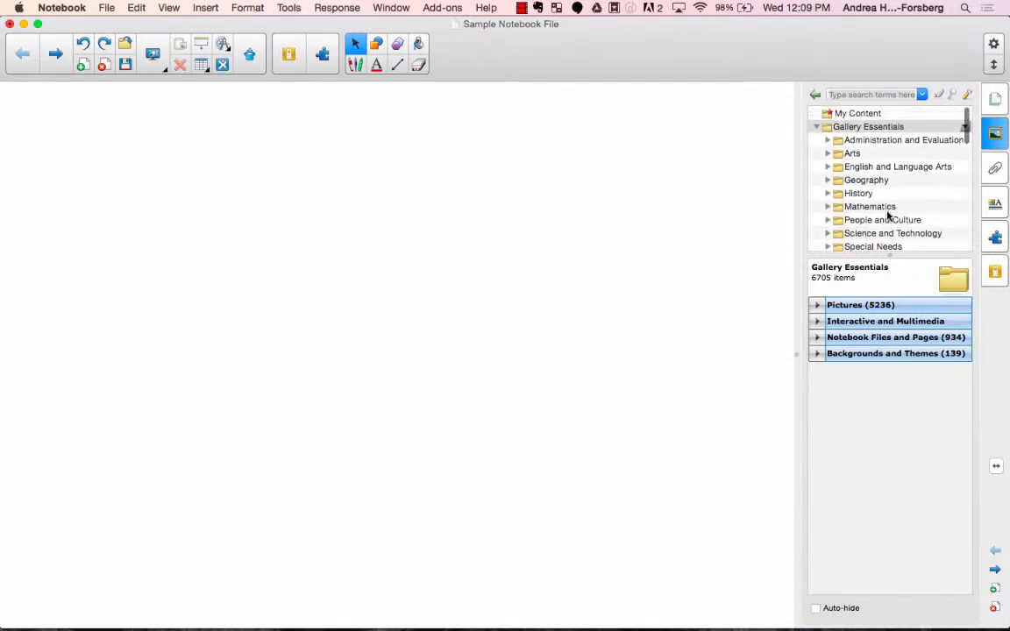
Search the Gallery for "dog".
left_click(877, 94)
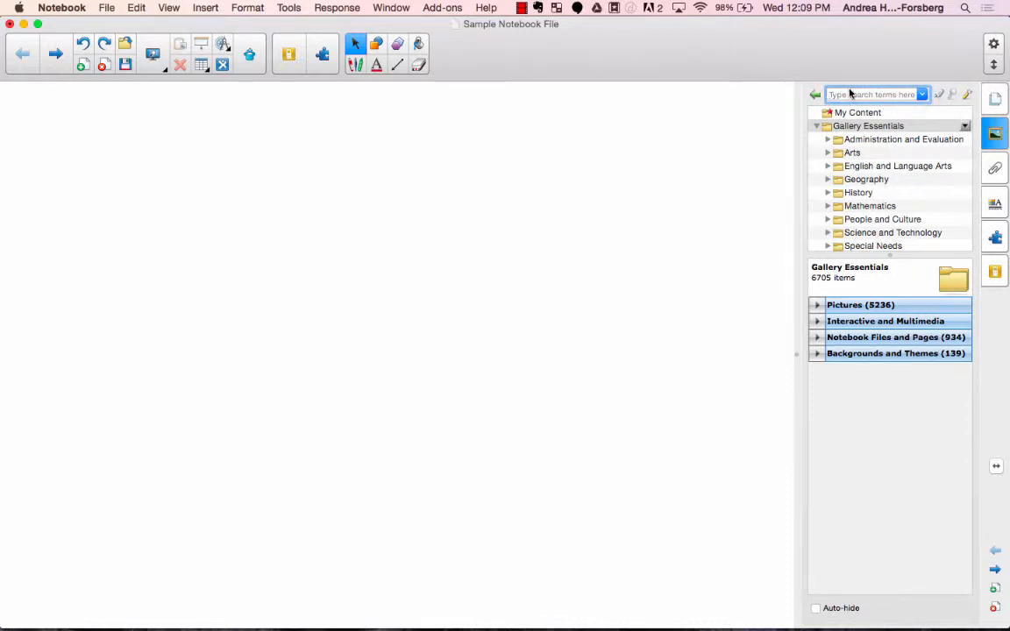
type("dogType search terms h")
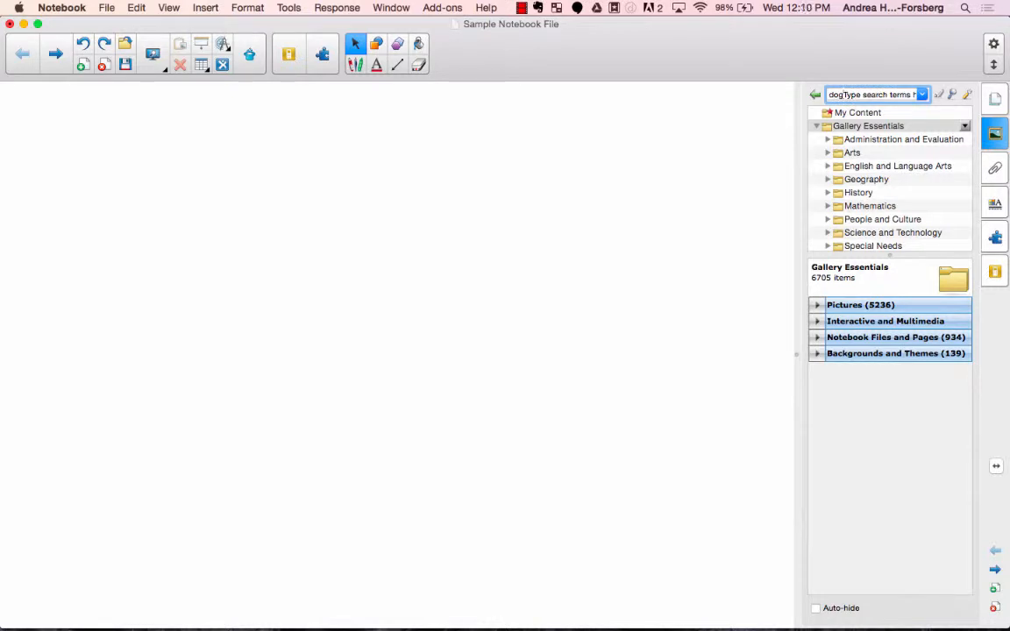
key("Return")
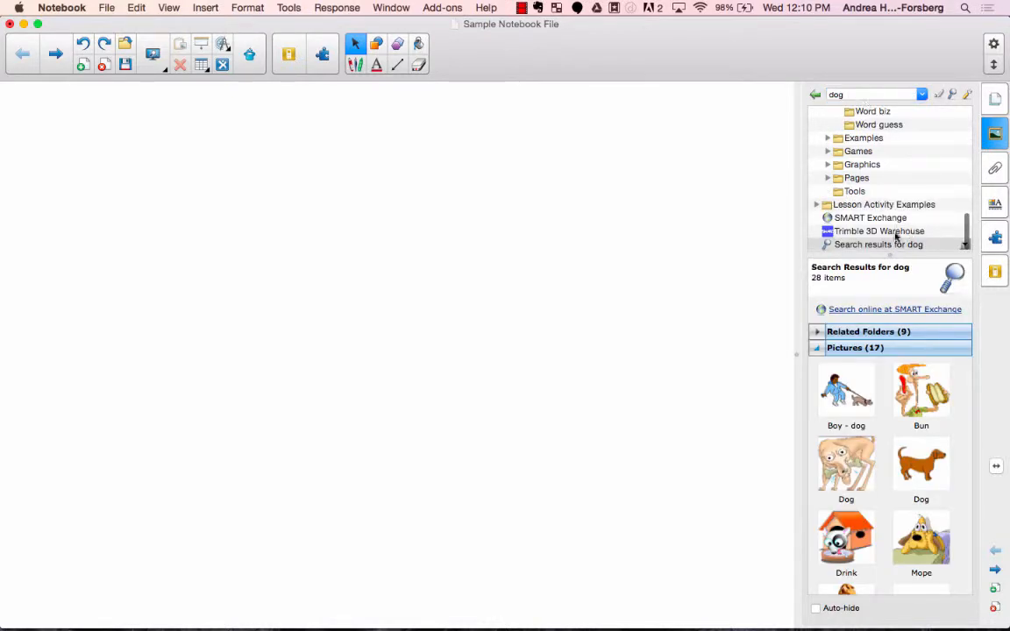
Examine the result categories of the dog search and look through the pictures found.
left_click(816, 348)
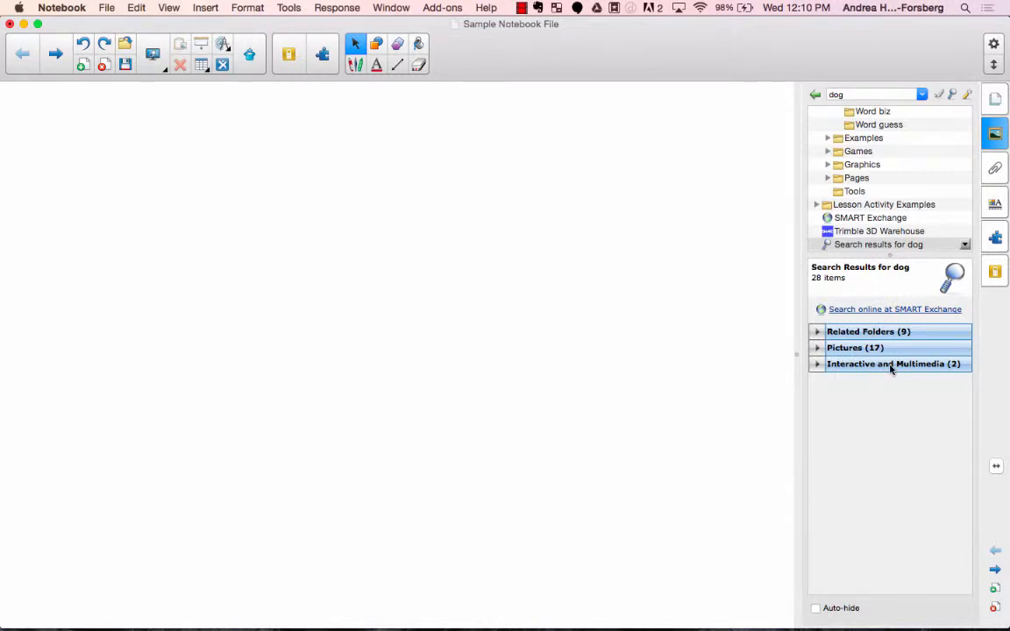
left_click(817, 348)
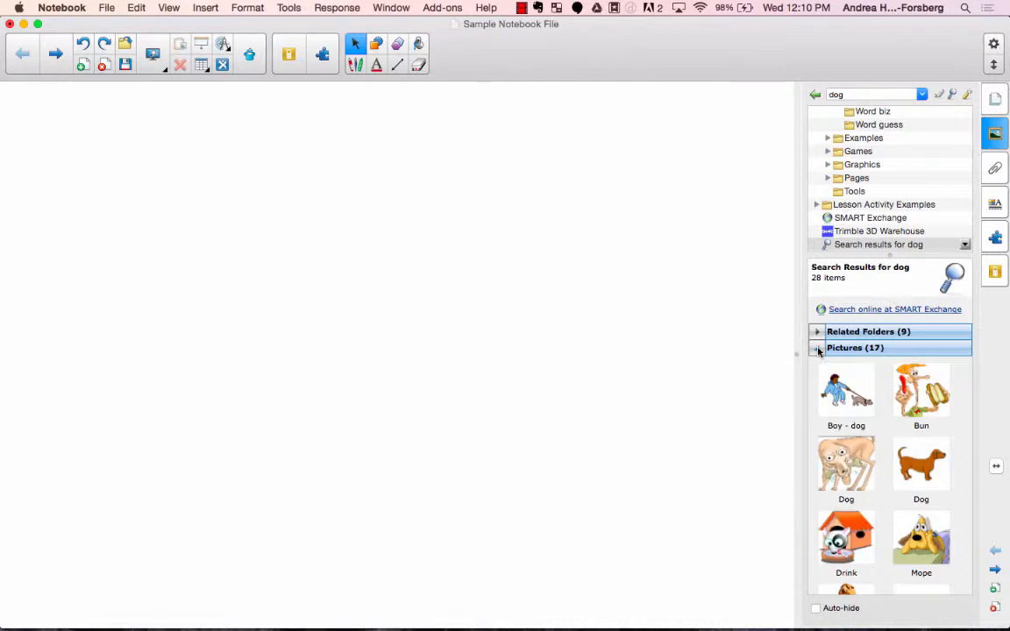
scroll(895, 465, "down", 3)
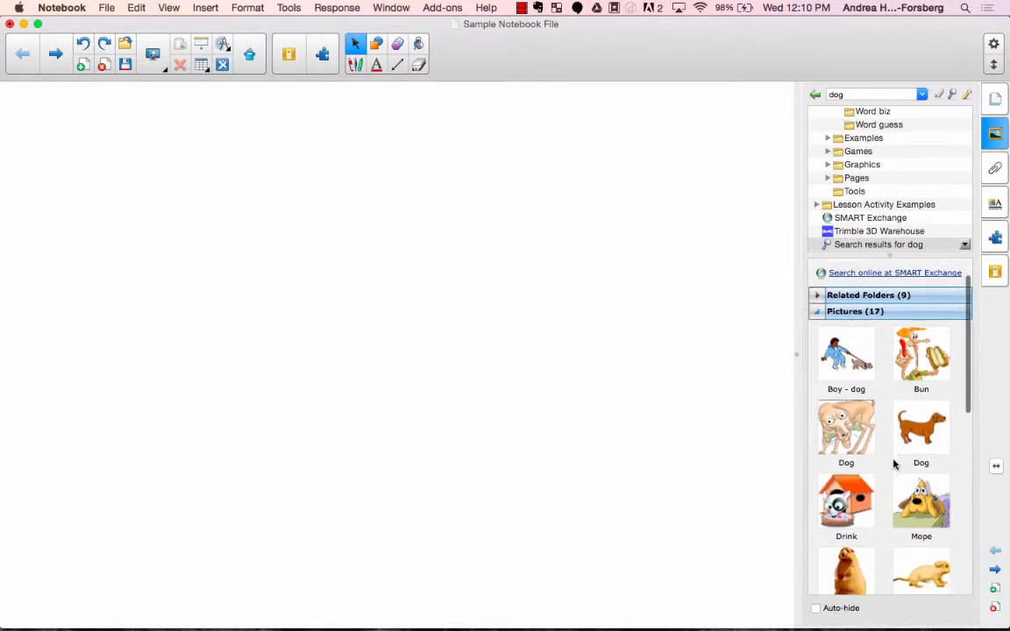
scroll(894, 465, "down", 5)
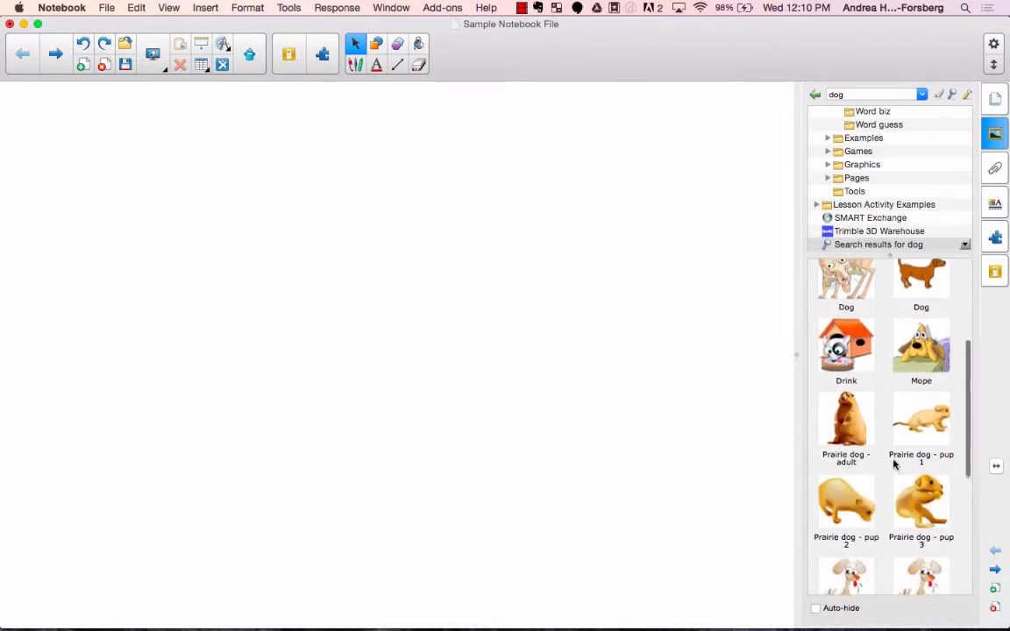
scroll(894, 465, "down", 3)
scroll(881, 439, "up", 10)
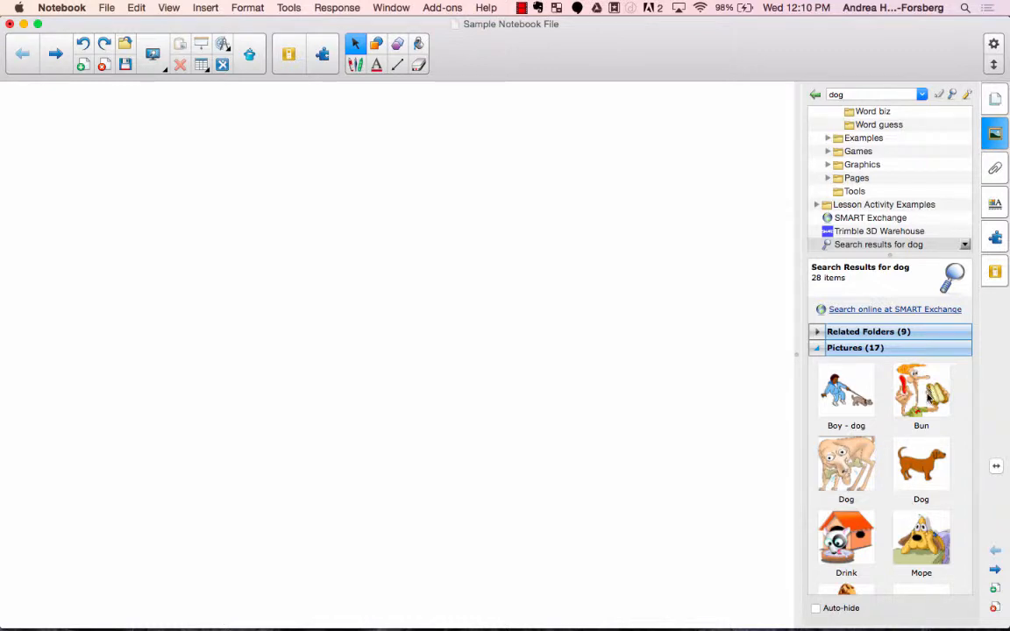
scroll(899, 517, "down", 5)
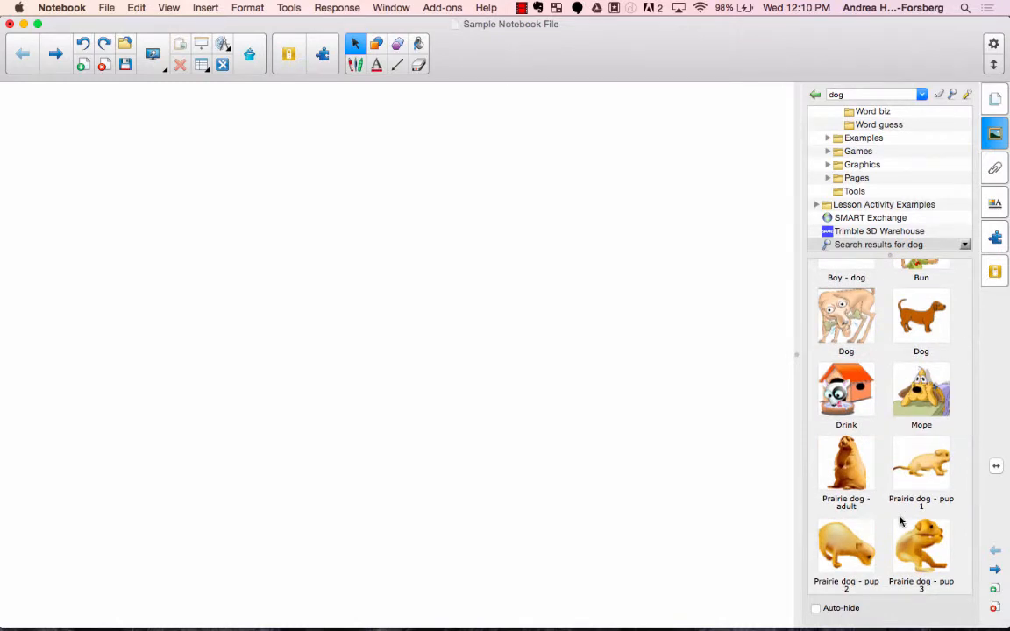
scroll(900, 523, "down", 10)
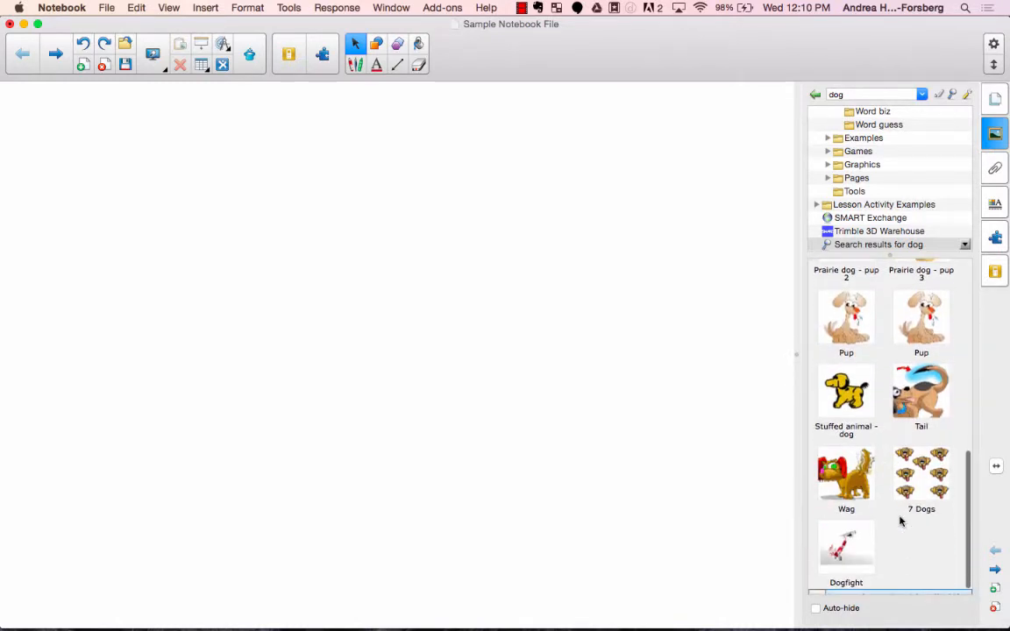
scroll(877, 499, "up", 5)
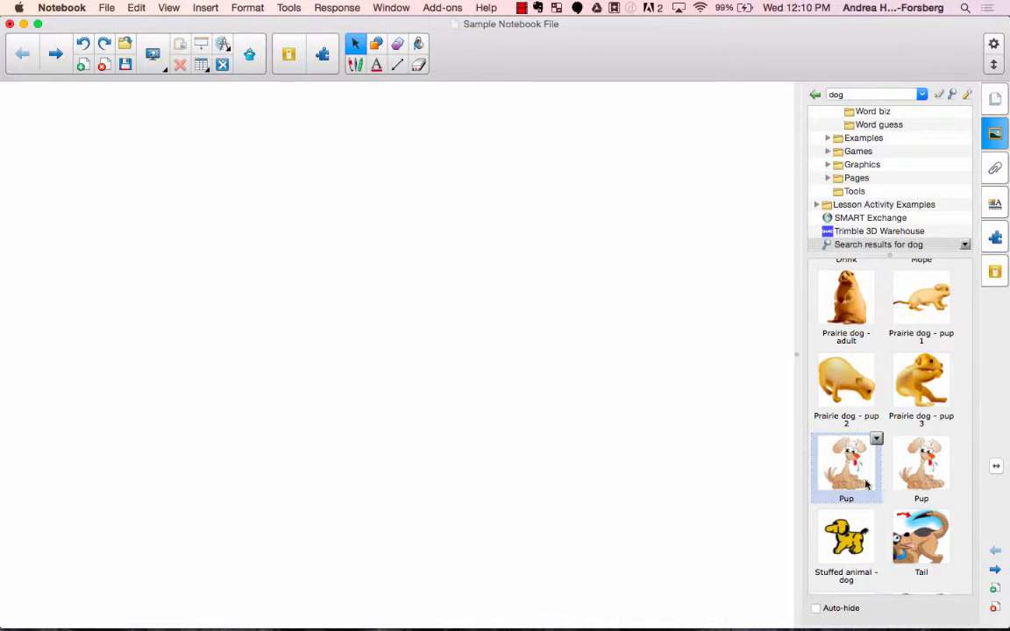
Place the Pup picture on the left half of the blank page, shrink it slightly and try rotating it.
left_click_drag(860, 480, 248, 300)
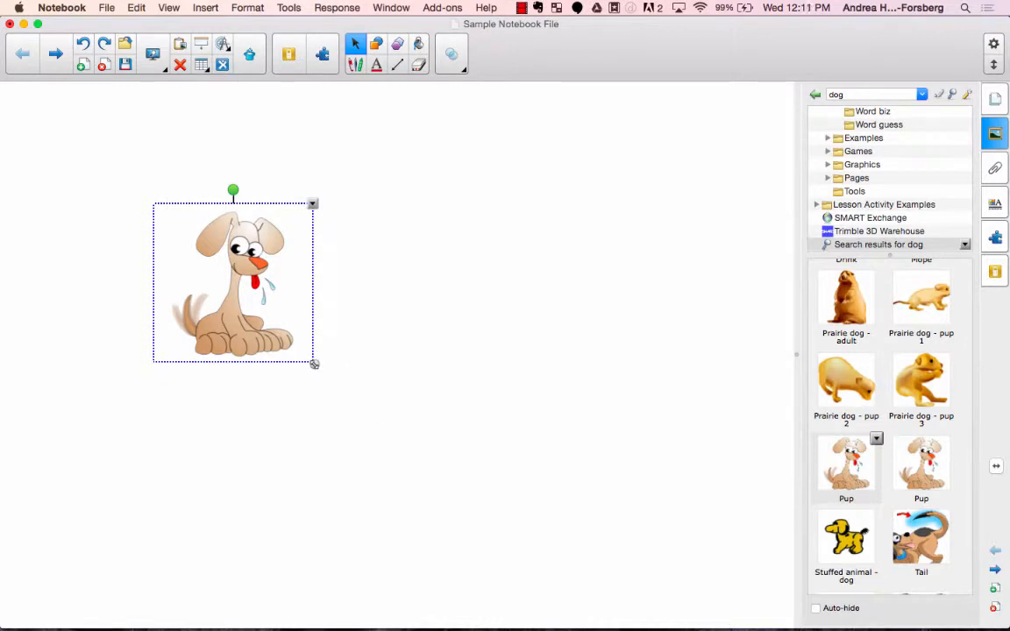
left_click_drag(314, 363, 285, 336)
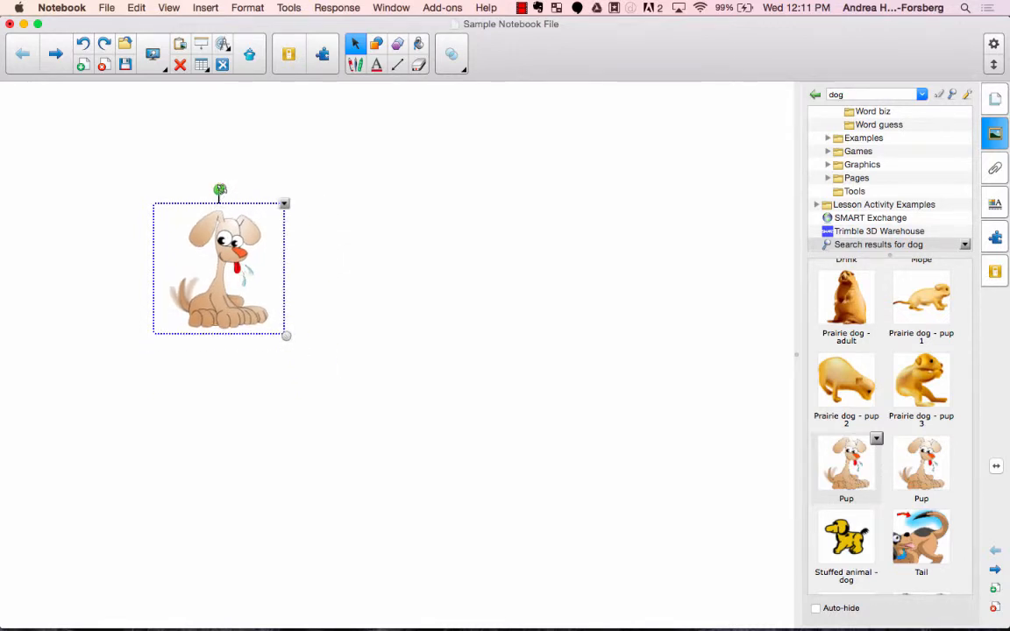
mouse_move(220, 195)
left_mouse_down()
mouse_move(266, 205)
mouse_move(281, 282)
mouse_move(180, 336)
mouse_move(282, 279)
mouse_move(255, 185)
mouse_move(212, 166)
mouse_move(219, 173)
left_mouse_up()
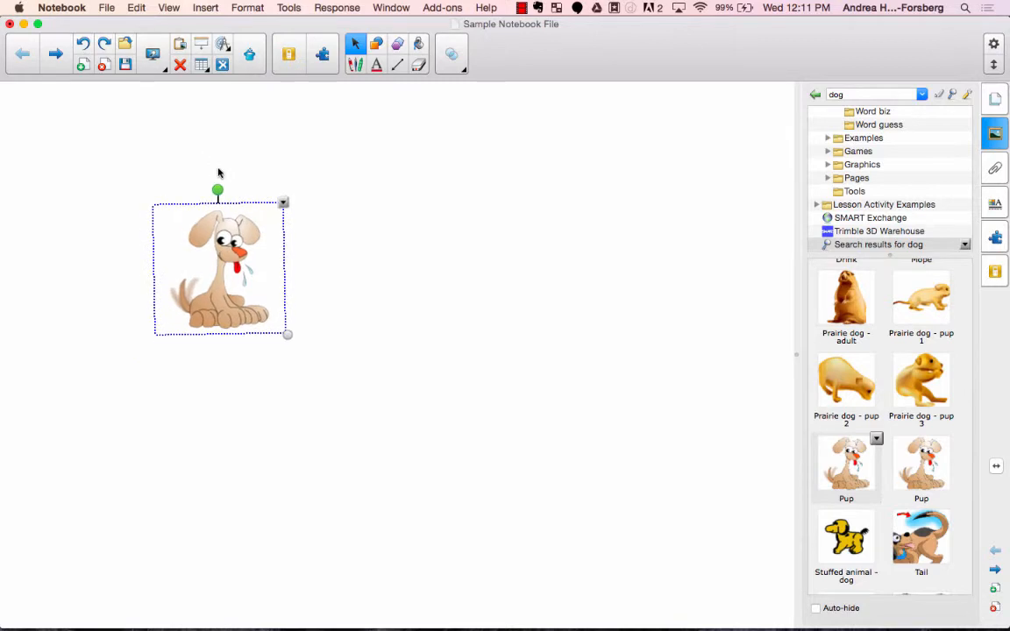
Clone the pup picture on the page and review the copy's object options, including Link To Tool.
left_click(282, 203)
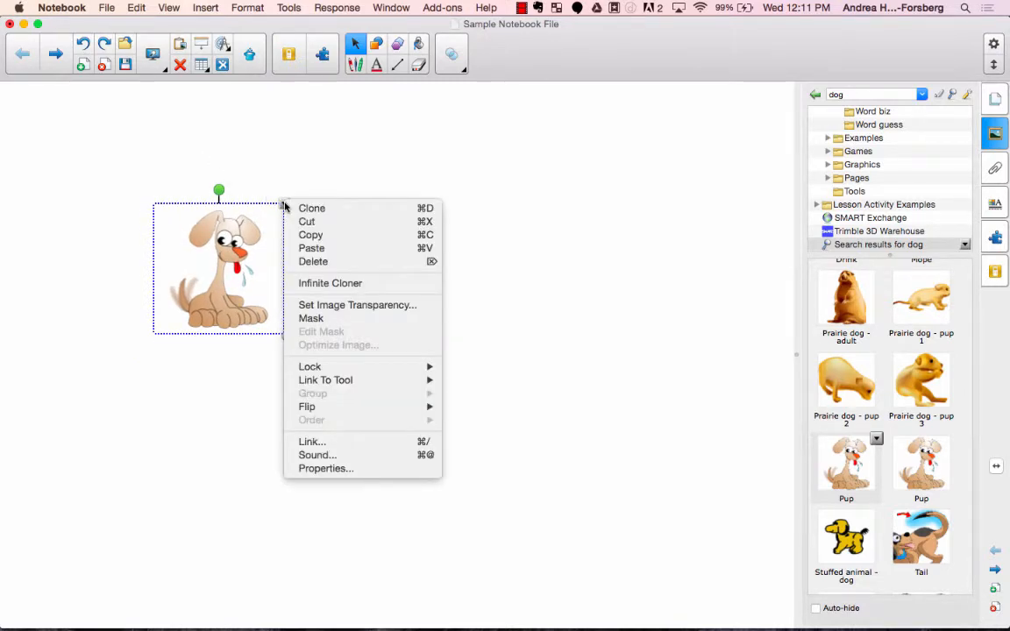
left_click(312, 211)
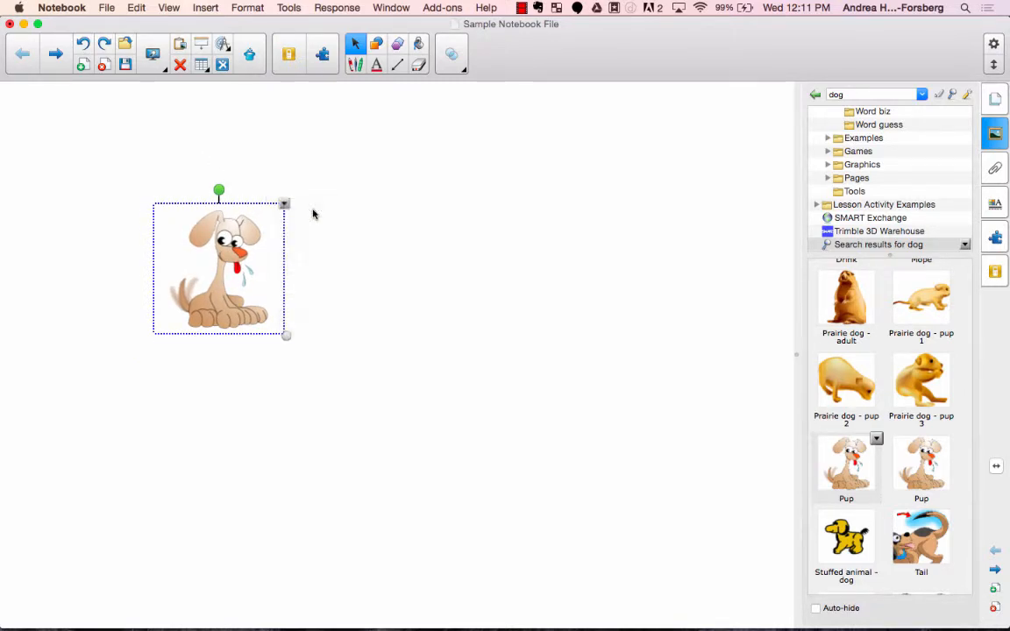
left_click(313, 234)
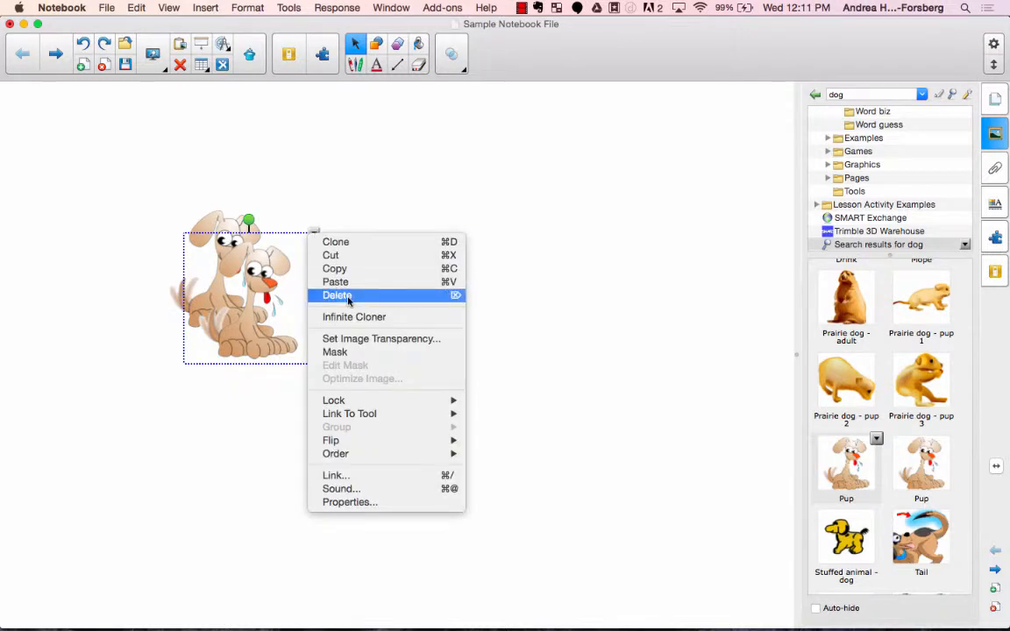
mouse_move(332, 415)
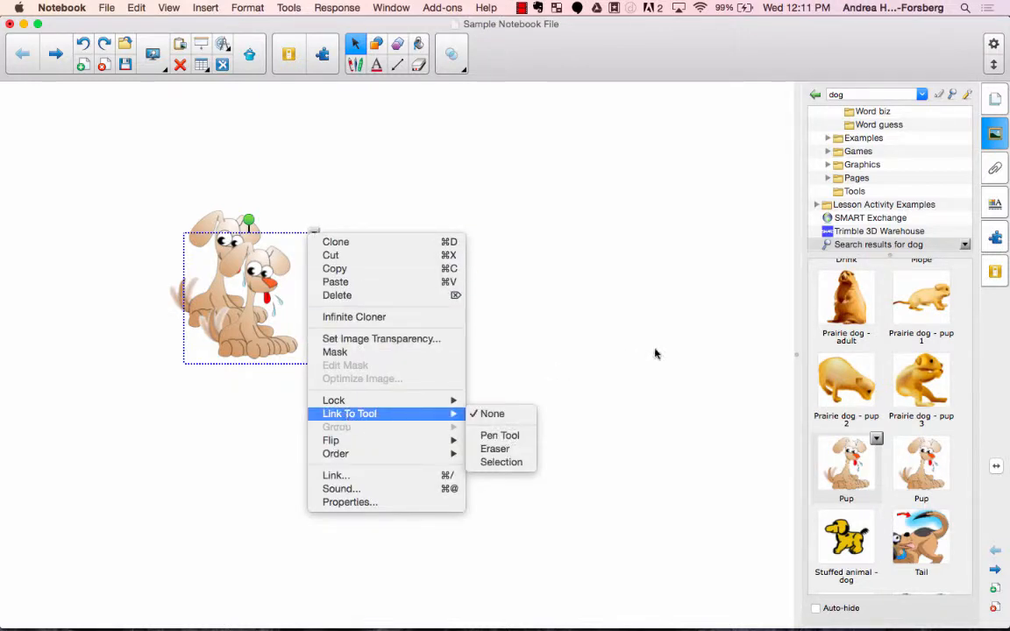
left_click(627, 415)
Open the USA currency folder under Mathematics, General Resources in the Gallery and look through its money pictures.
scroll(858, 175, "up", 10)
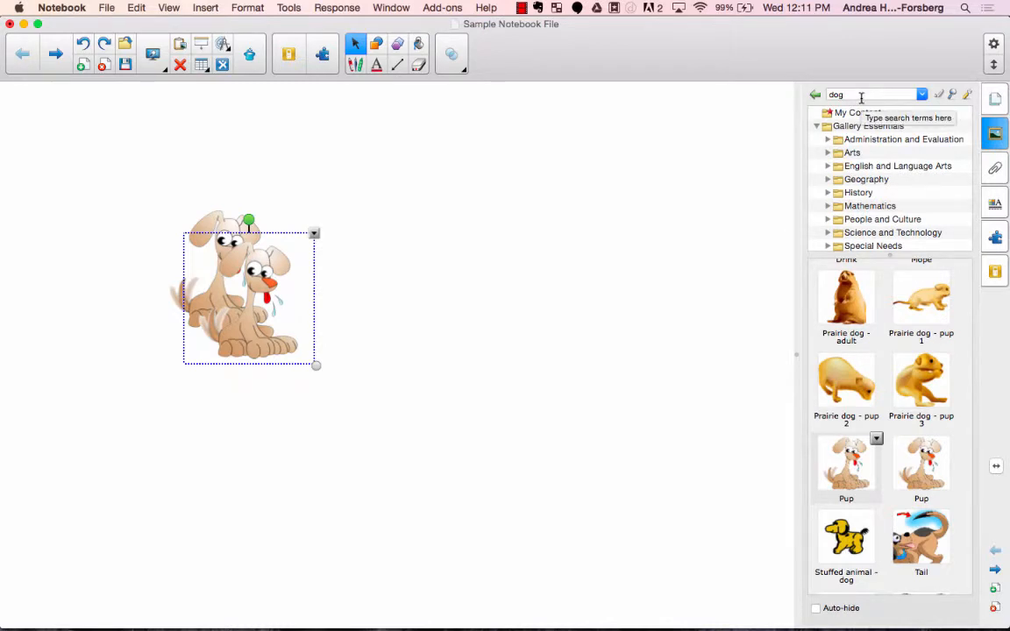
scroll(867, 149, "down", 2)
left_click(868, 163)
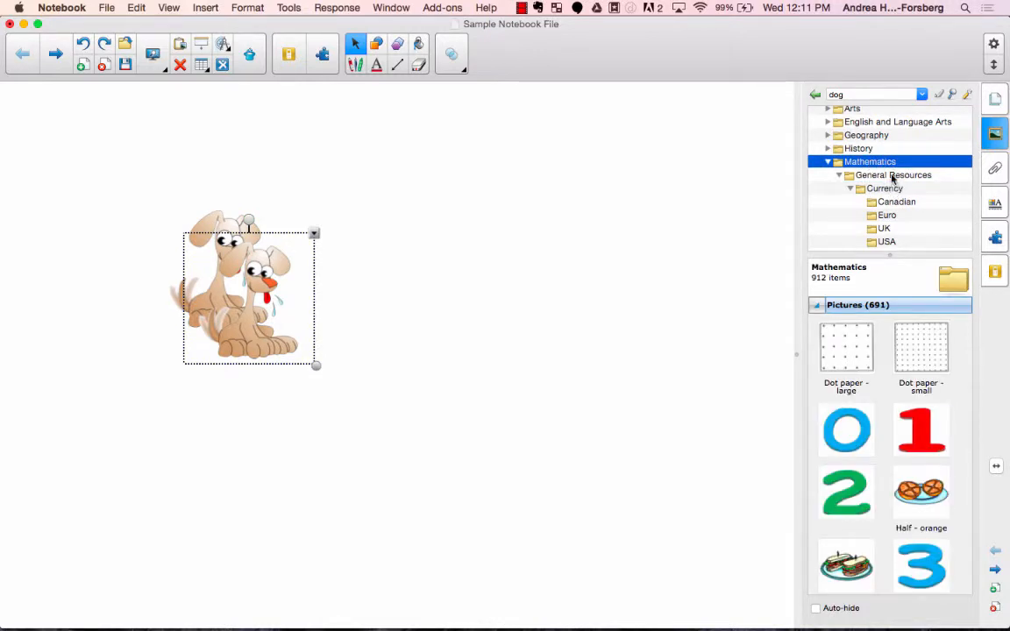
scroll(885, 216, "down", 2)
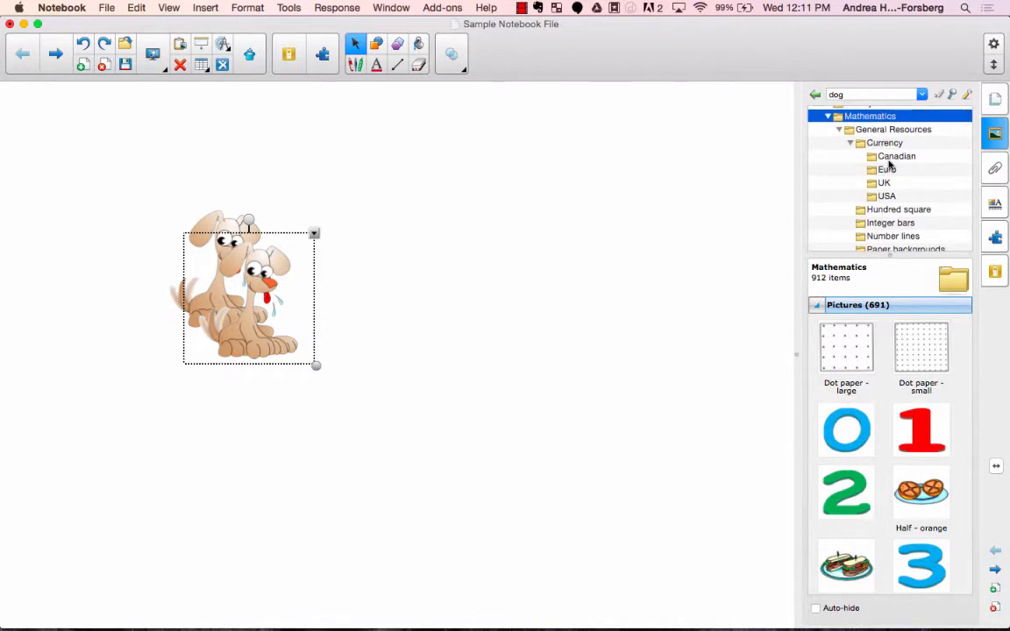
left_click(886, 199)
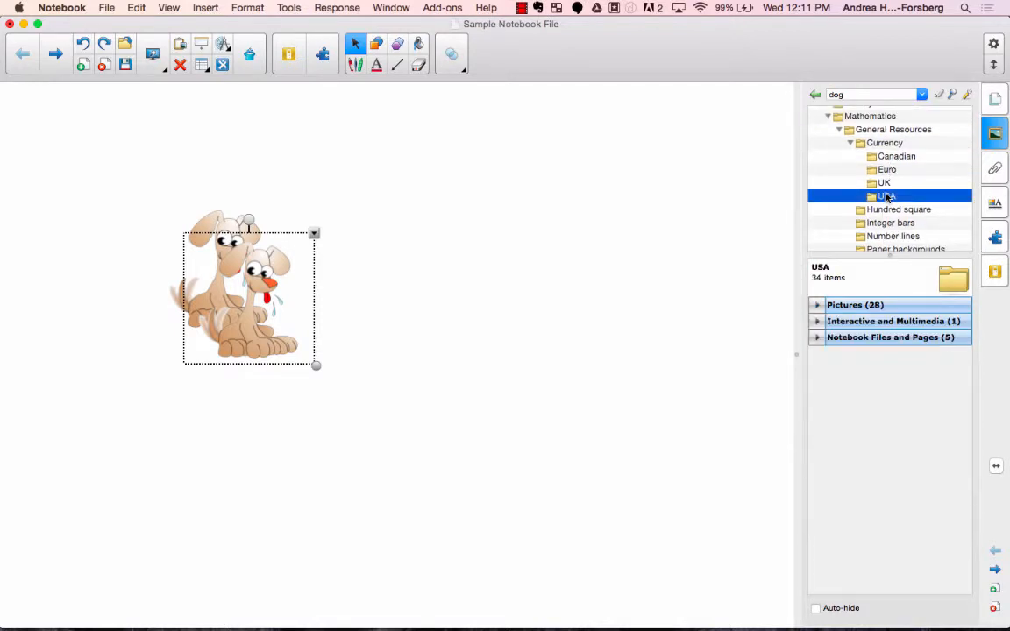
left_click(829, 305)
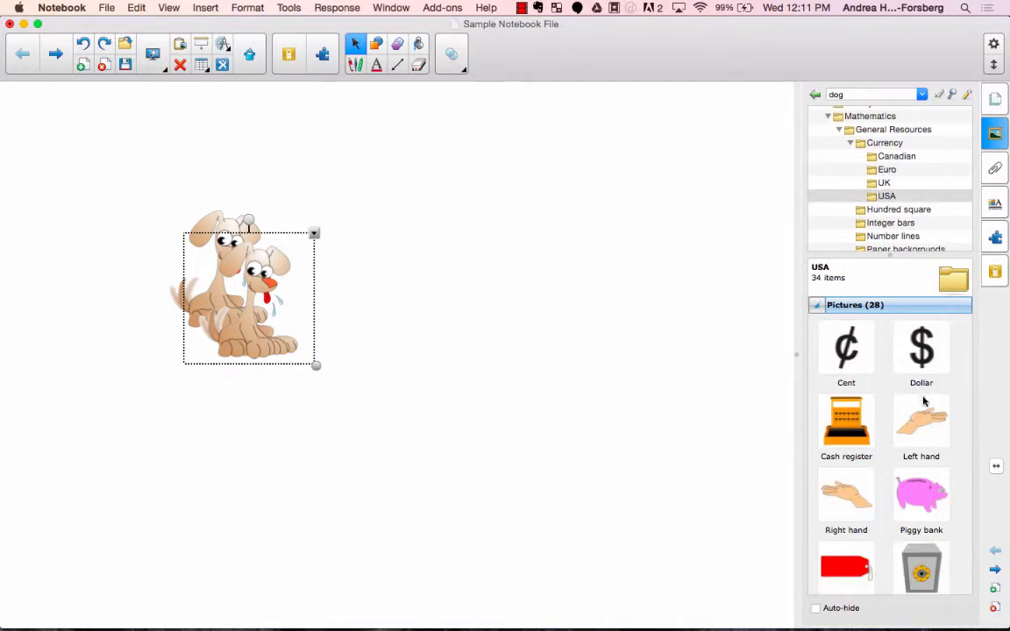
scroll(923, 401, "down", 6)
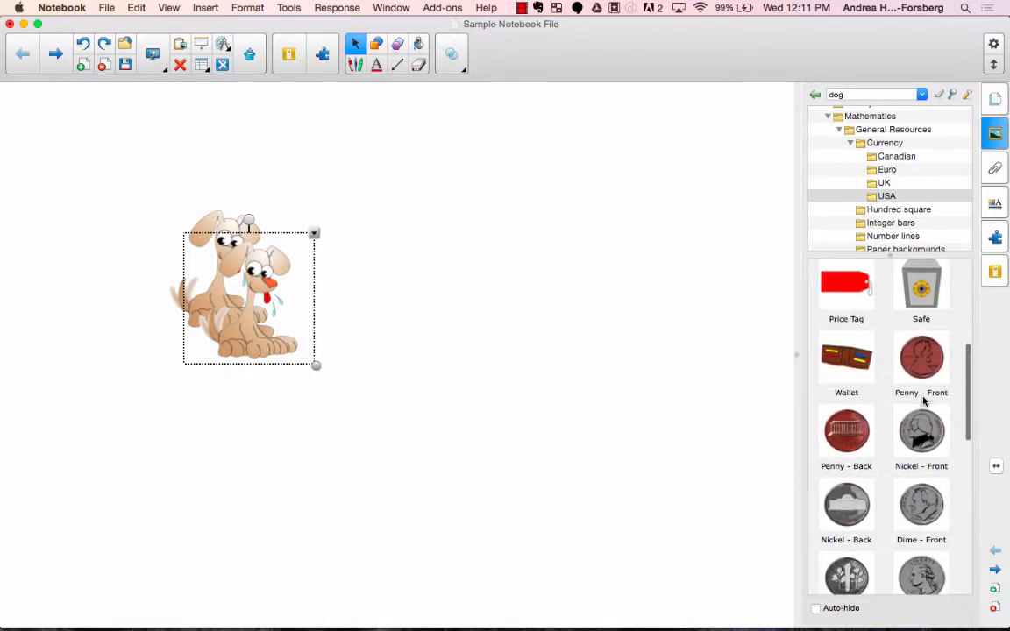
scroll(924, 400, "down", 5)
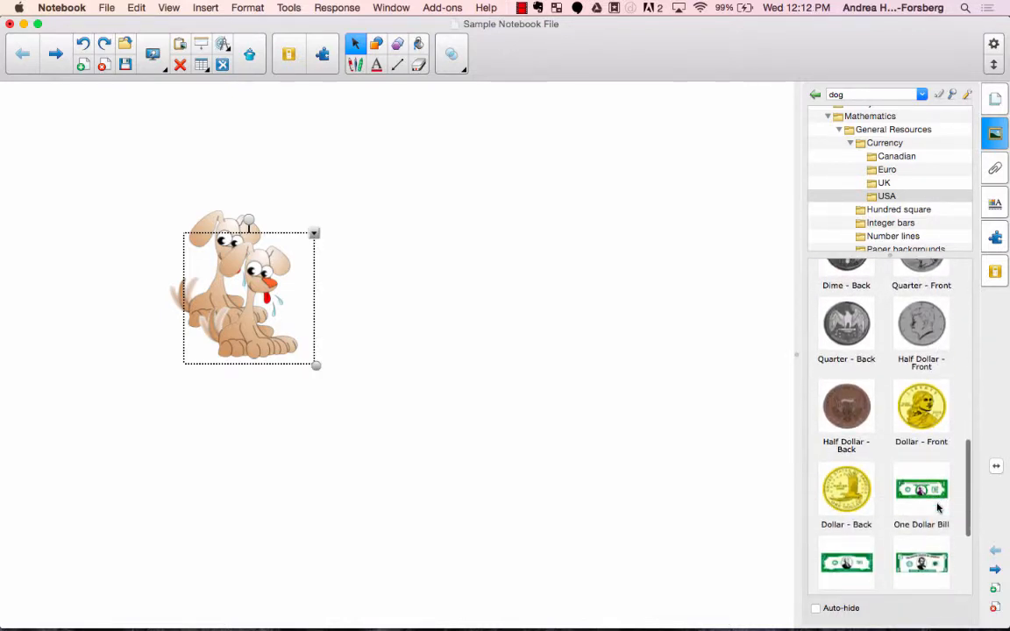
scroll(938, 507, "down", 4)
scroll(938, 507, "up", 7)
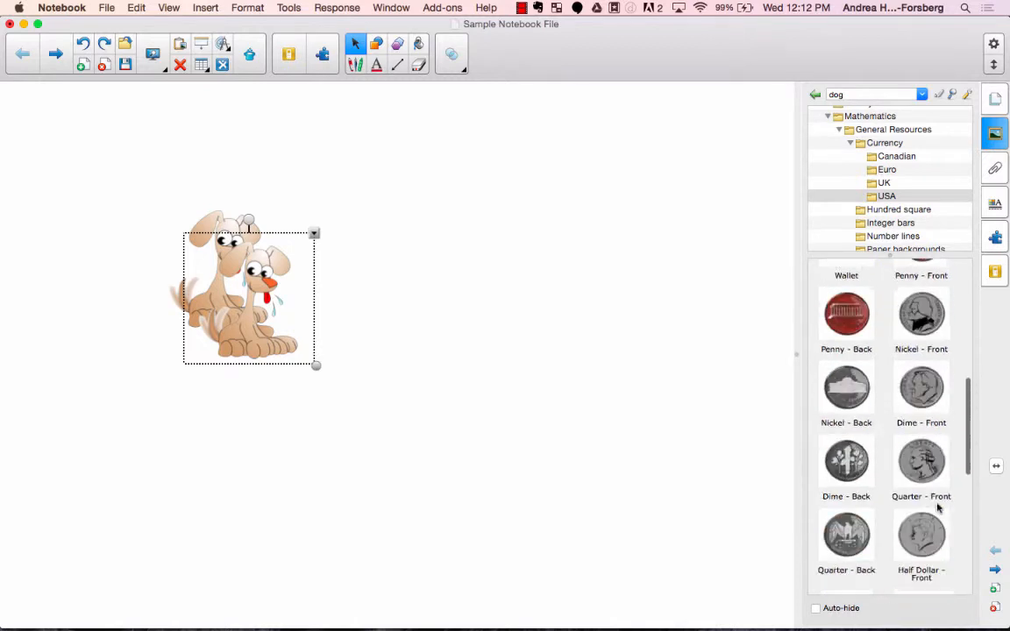
scroll(937, 507, "up", 5)
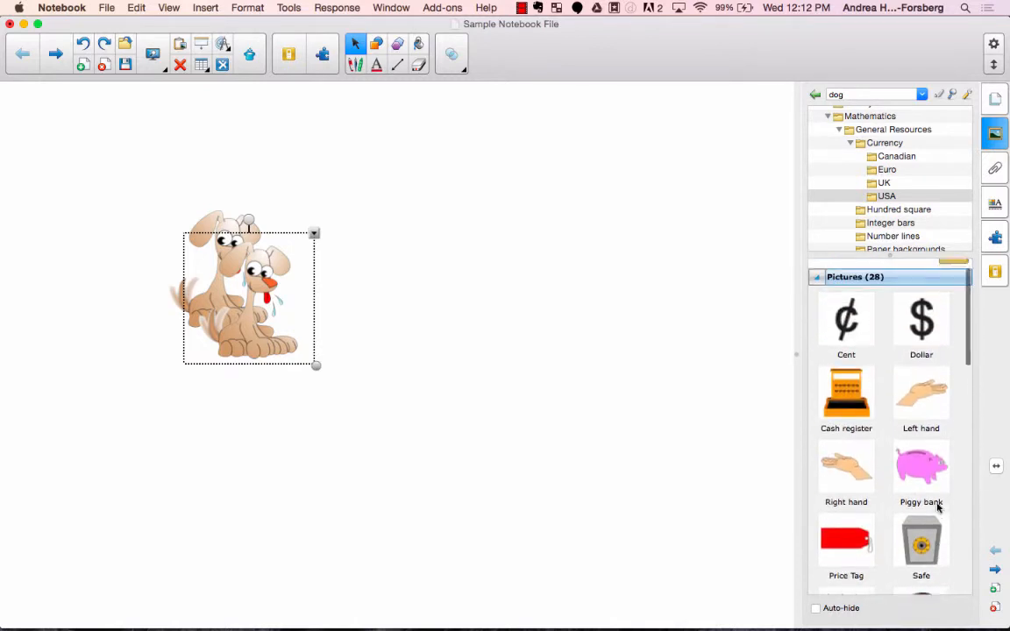
Open the Number lines folder under the Mathematics resources and look through its pictures.
left_click(884, 237)
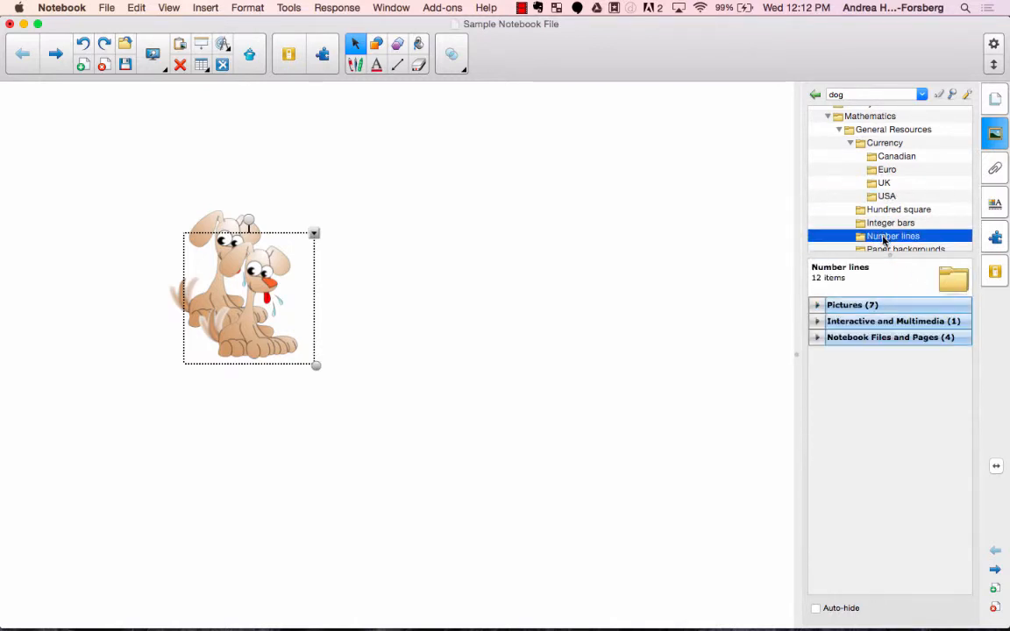
left_click(816, 304)
scroll(925, 418, "down", 3)
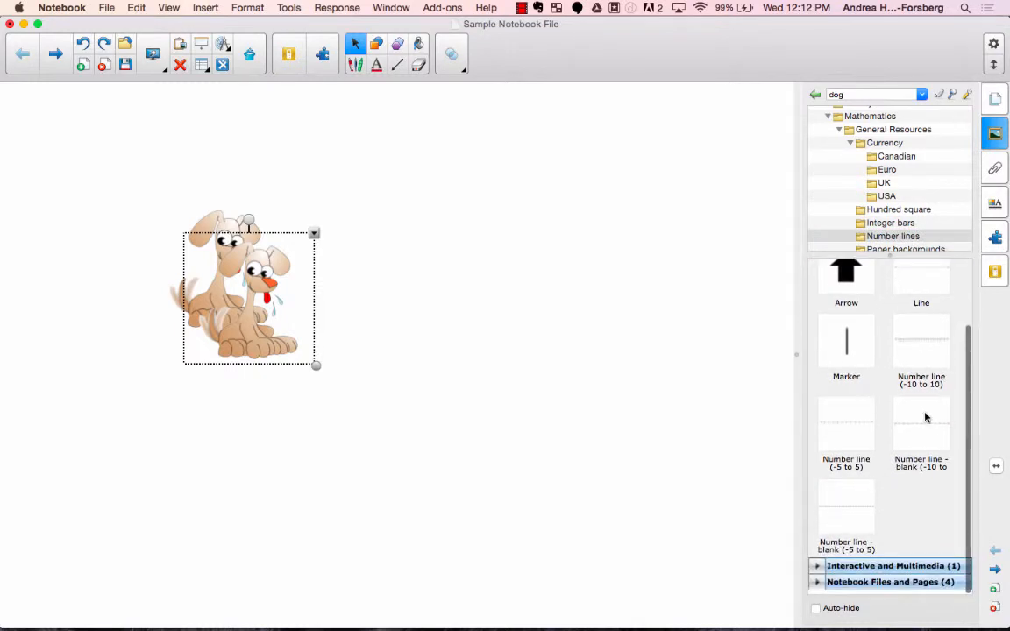
Look through the pictures in the Paper backgrounds and Pattern blocks folders of the Mathematics General Resources.
scroll(921, 176, "down", 3)
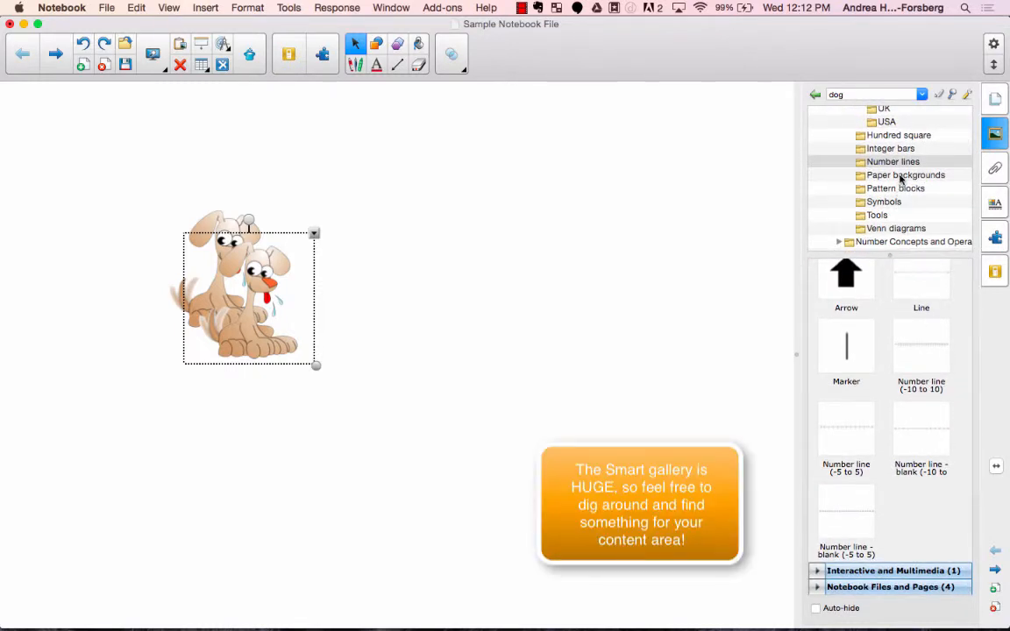
left_click(897, 177)
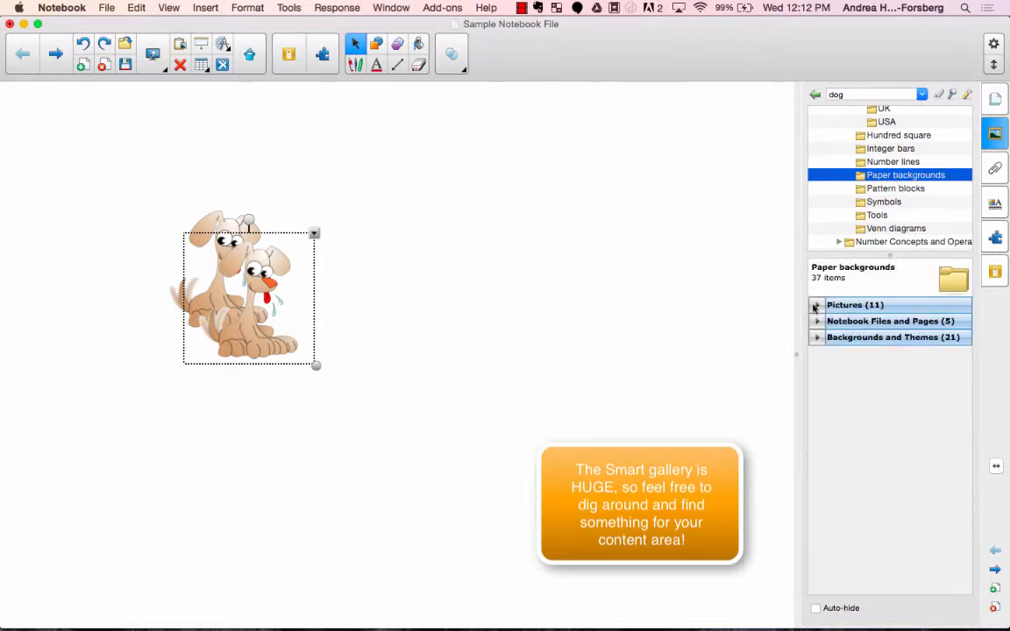
left_click(816, 305)
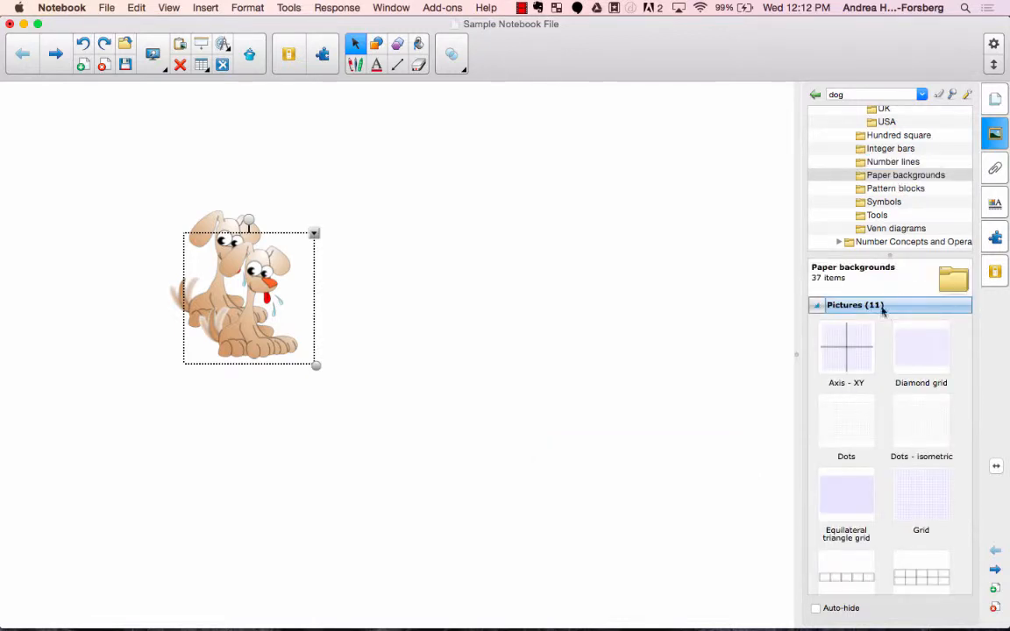
left_click(901, 190)
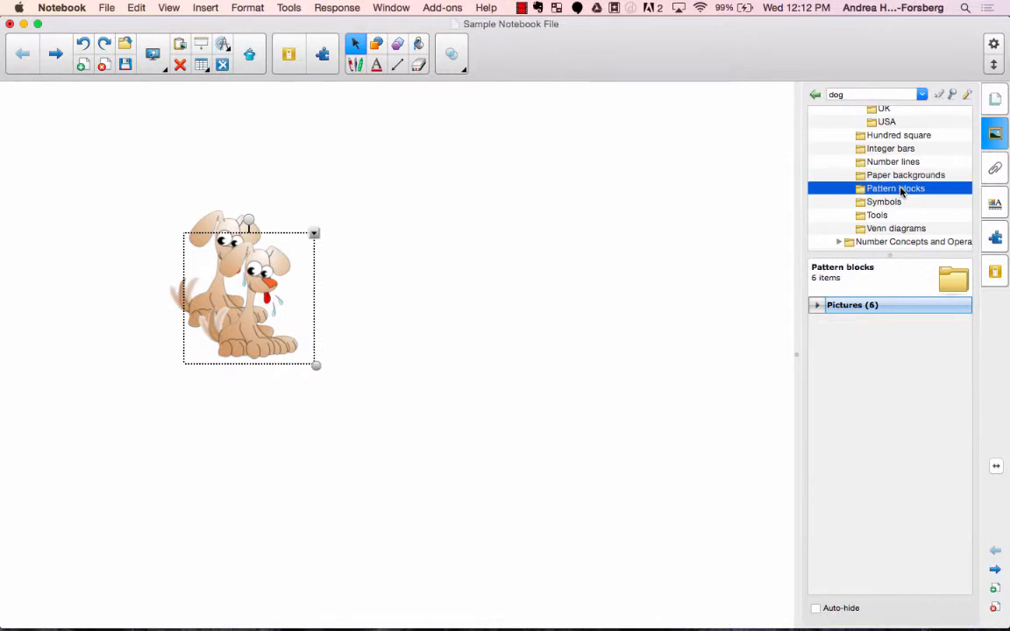
left_click(817, 306)
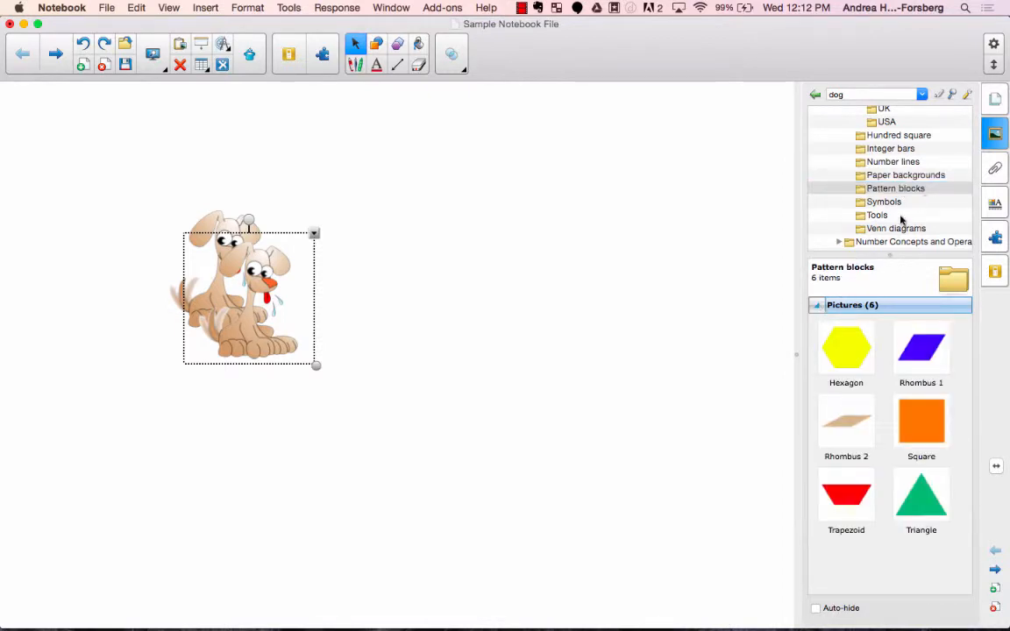
View the Symbols folder and show the pictures in the Tools folder of the Mathematics General Resources.
left_click(834, 206)
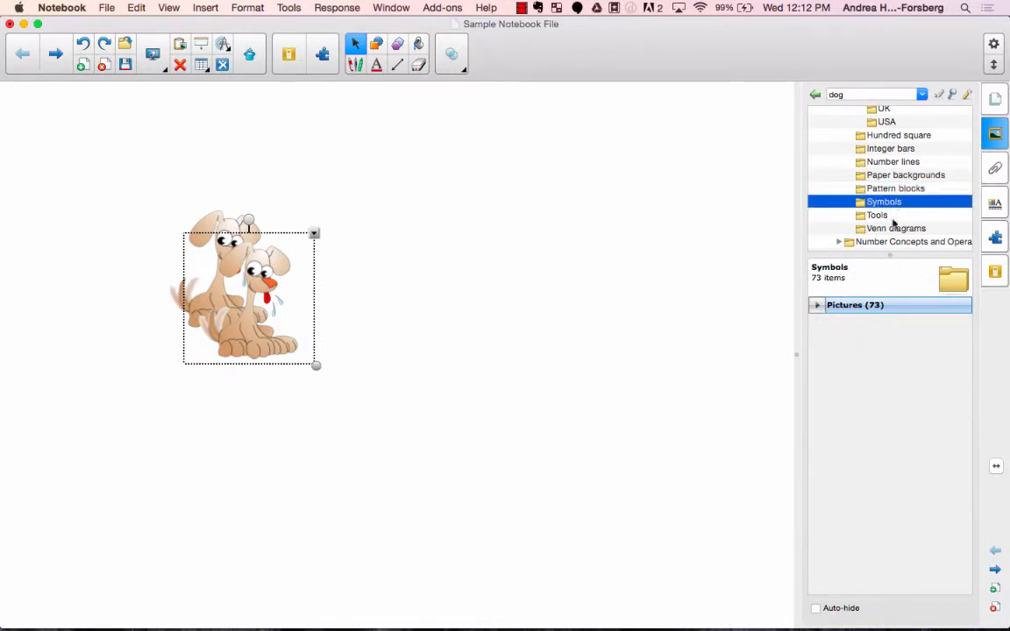
left_click(875, 215)
left_click(816, 306)
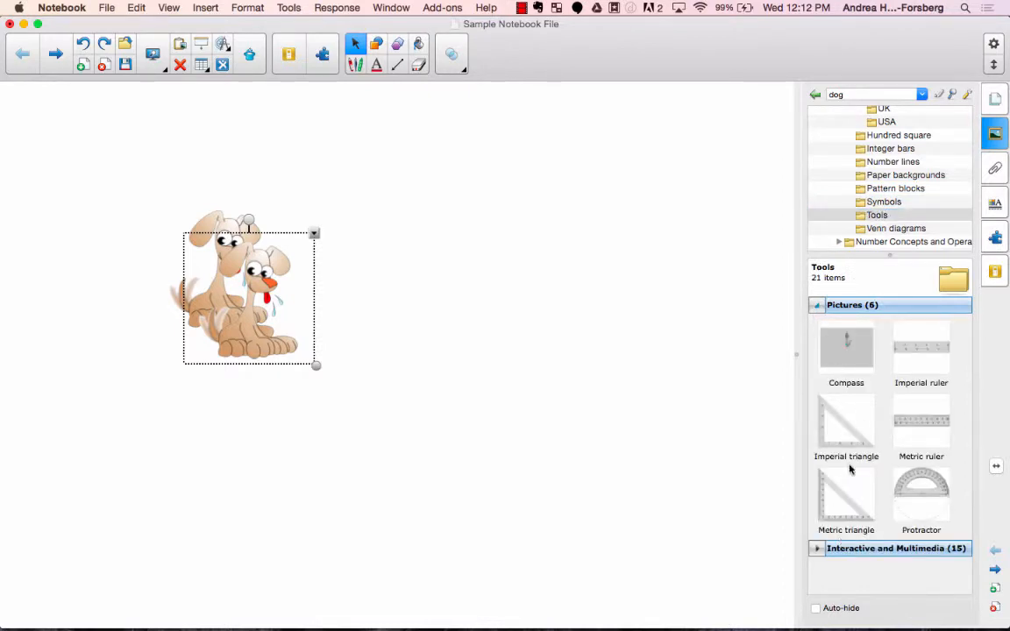
Browse the Venn diagrams folder's pictures and notebook pages, and add the Two data sets - black page to the notebook.
left_click(815, 227)
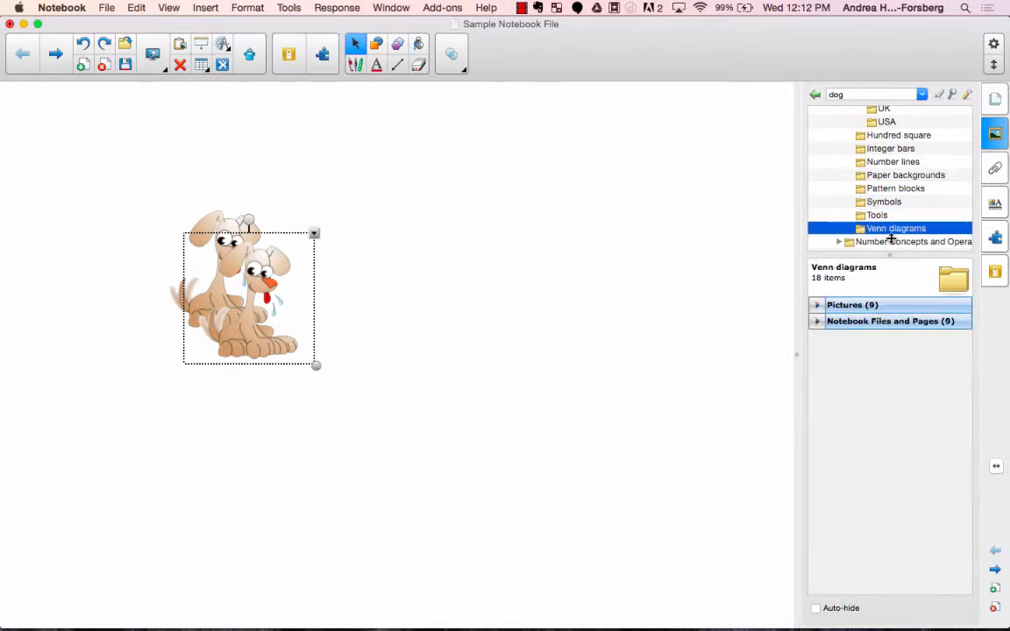
left_click(816, 305)
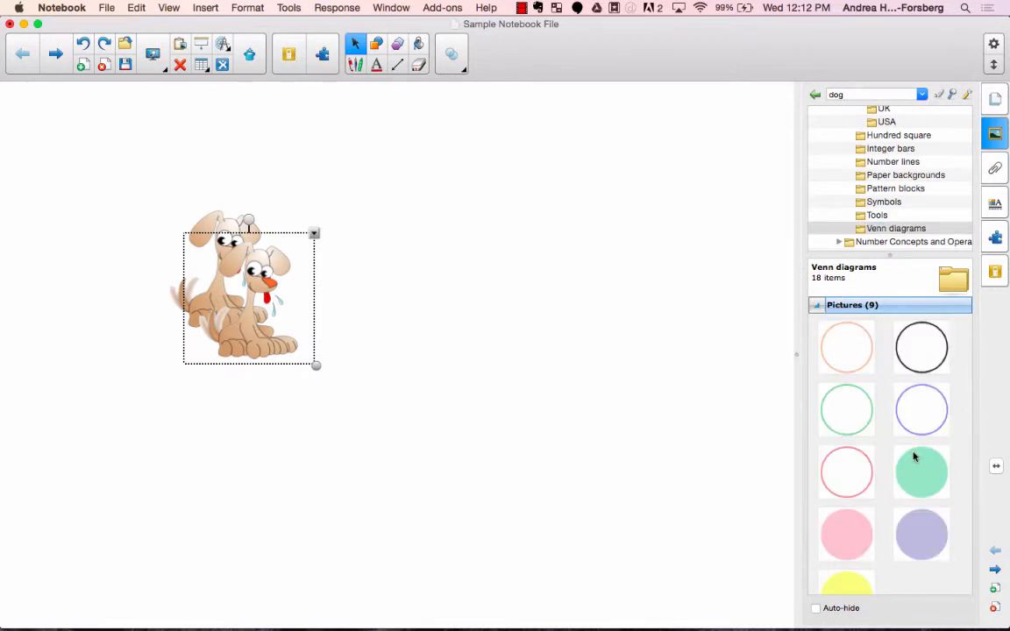
scroll(915, 456, "down", 3)
scroll(915, 456, "up", 1)
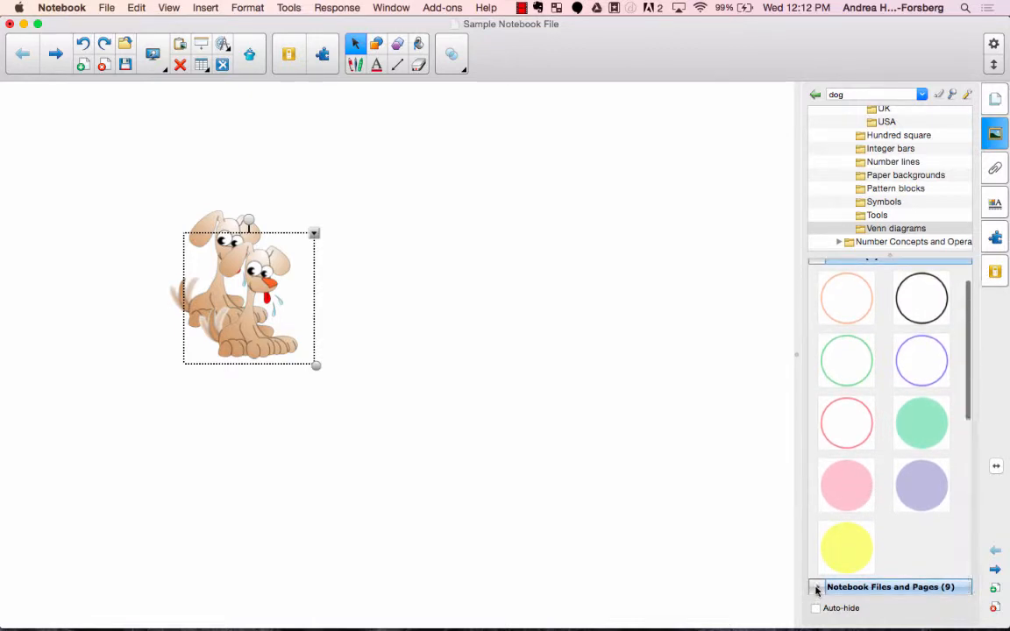
scroll(845, 518, "down", 5)
scroll(943, 373, "up", 4)
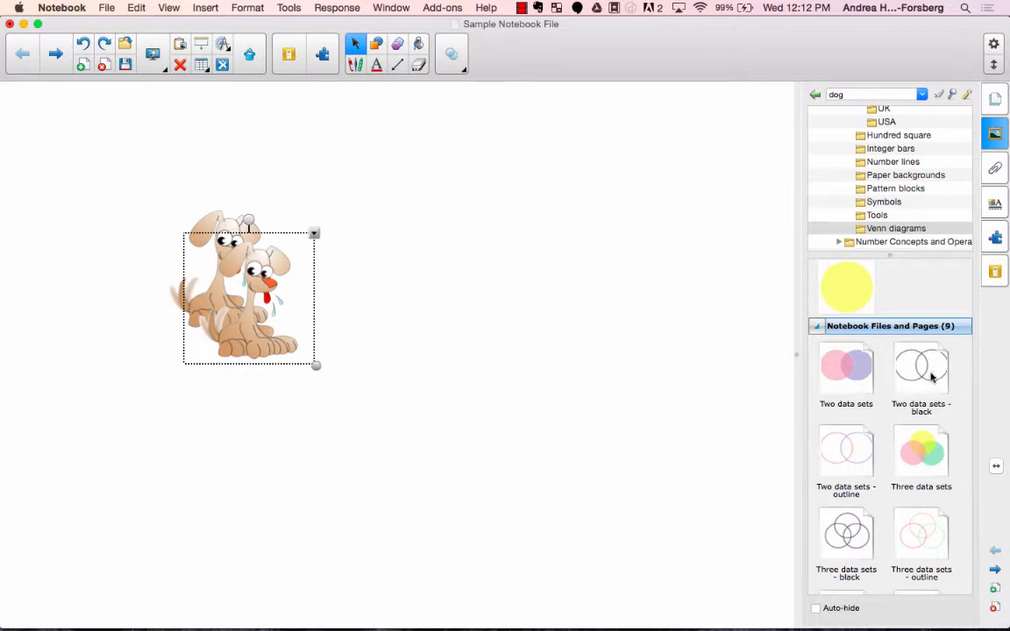
left_click_drag(932, 377, 413, 254)
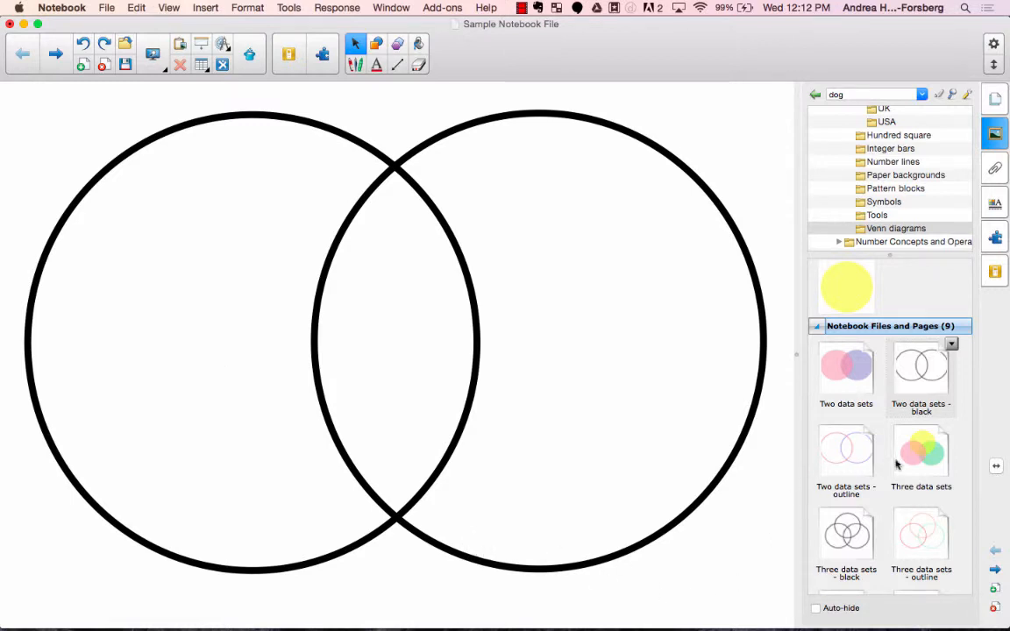
Select the Three data sets - black item and look through the rest of the Venn diagrams folder.
left_click(846, 537)
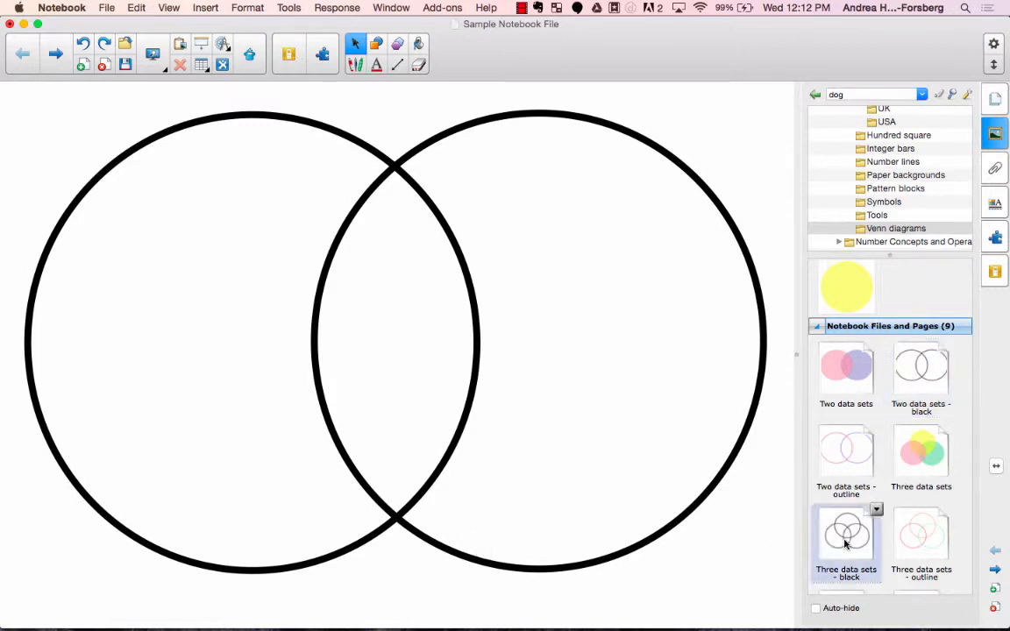
scroll(846, 543, "down", 5)
scroll(844, 544, "up", 10)
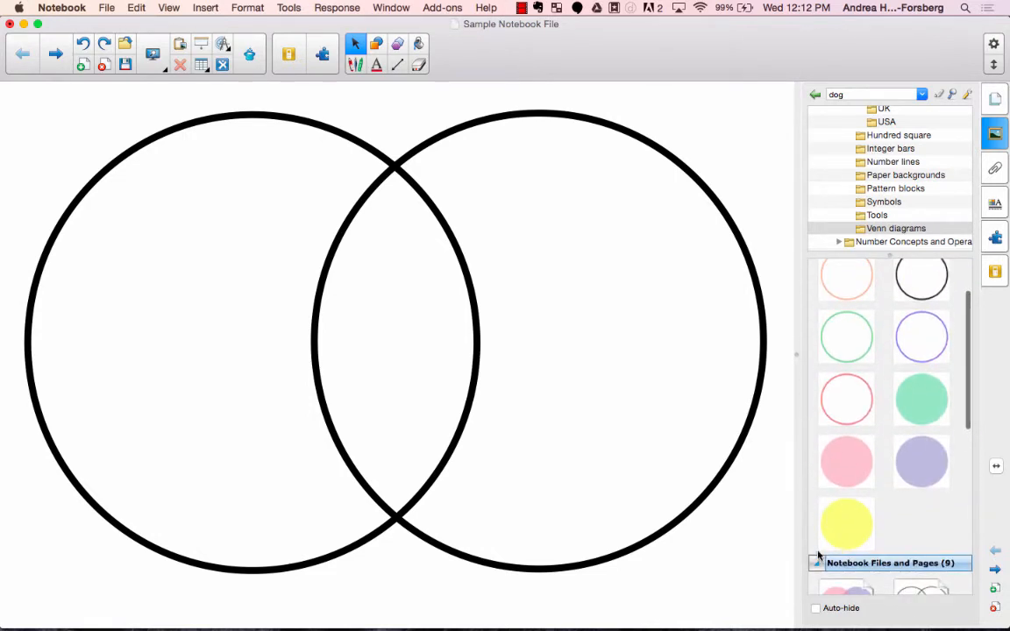
scroll(897, 424, "up", 3)
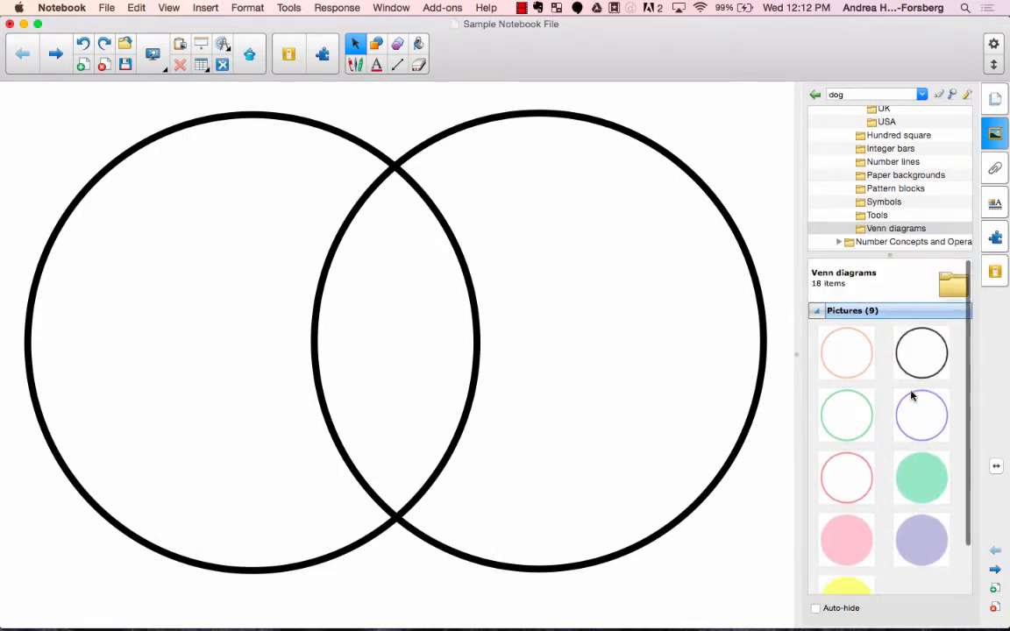
Collapse Gallery Essentials, browse the Lesson Activity Toolkit 2.0 activities and place the Blue - Anagram activity on the Venn diagram page.
left_click(818, 127)
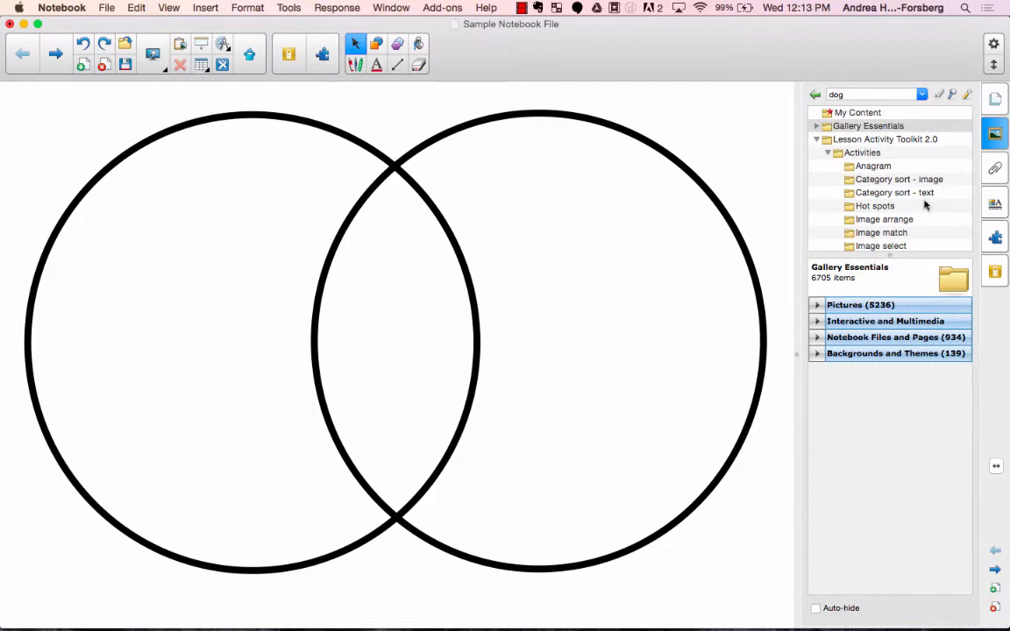
scroll(924, 216, "down", 5)
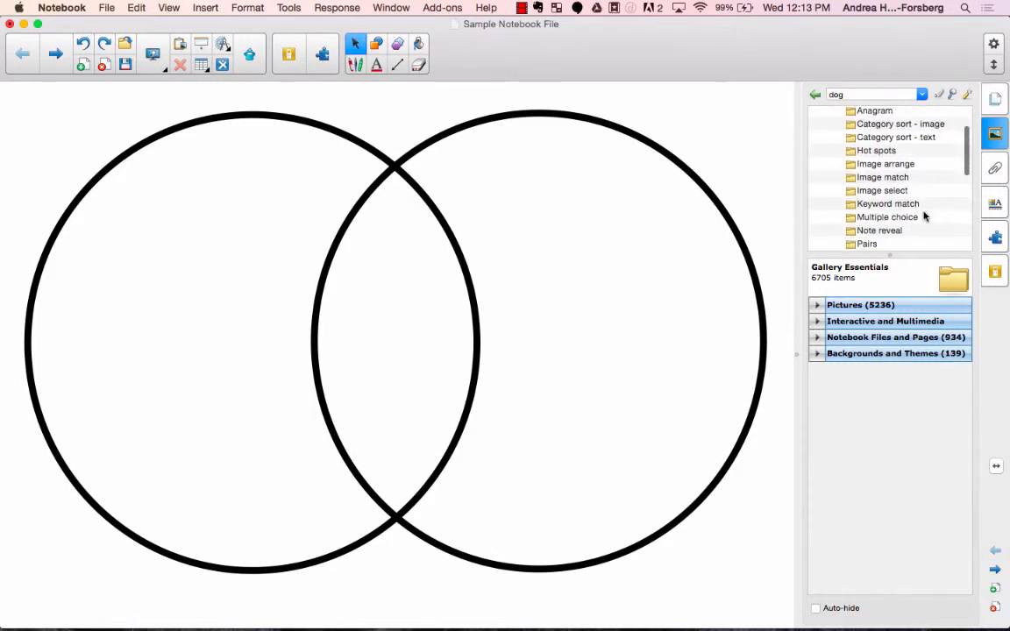
scroll(925, 216, "right", 1)
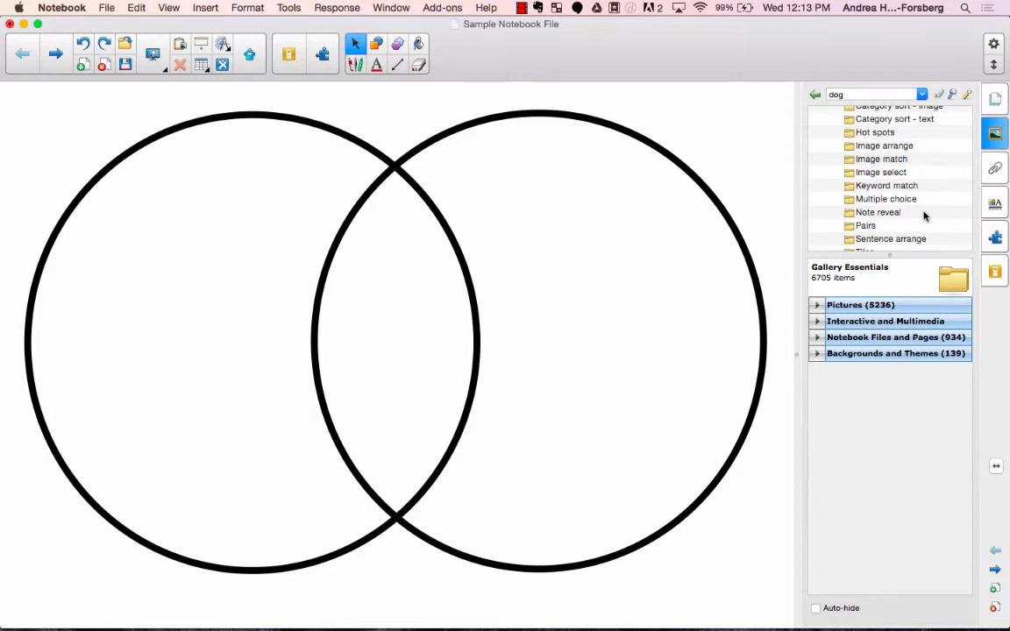
scroll(923, 216, "up", 5)
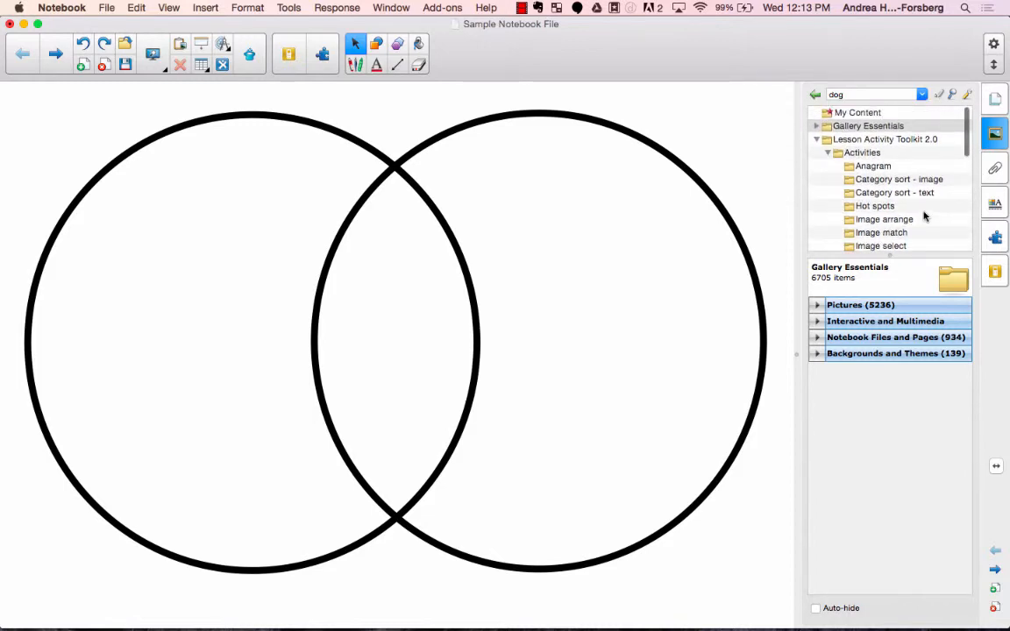
left_click(876, 168)
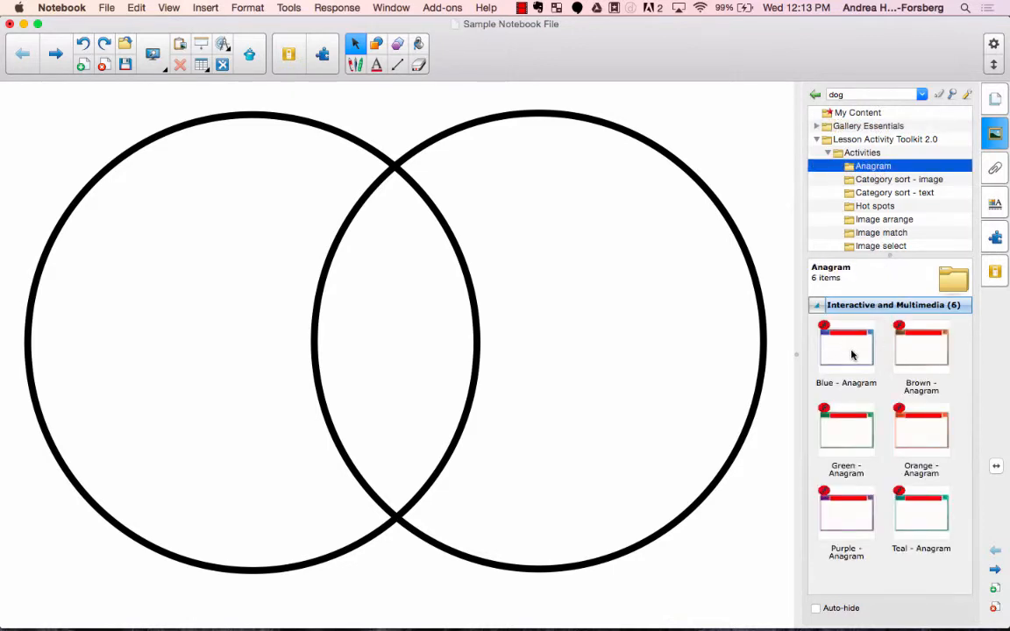
left_click_drag(851, 354, 405, 319)
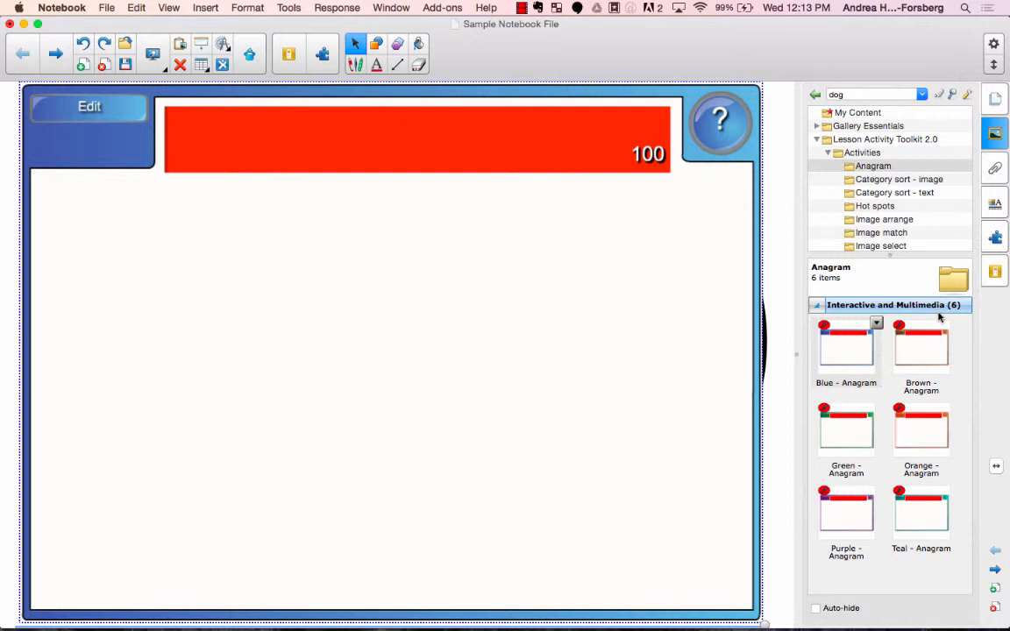
Add the Blue - Anagram activity to My Content and show it among that folder's interactive and multimedia items.
left_click(876, 324)
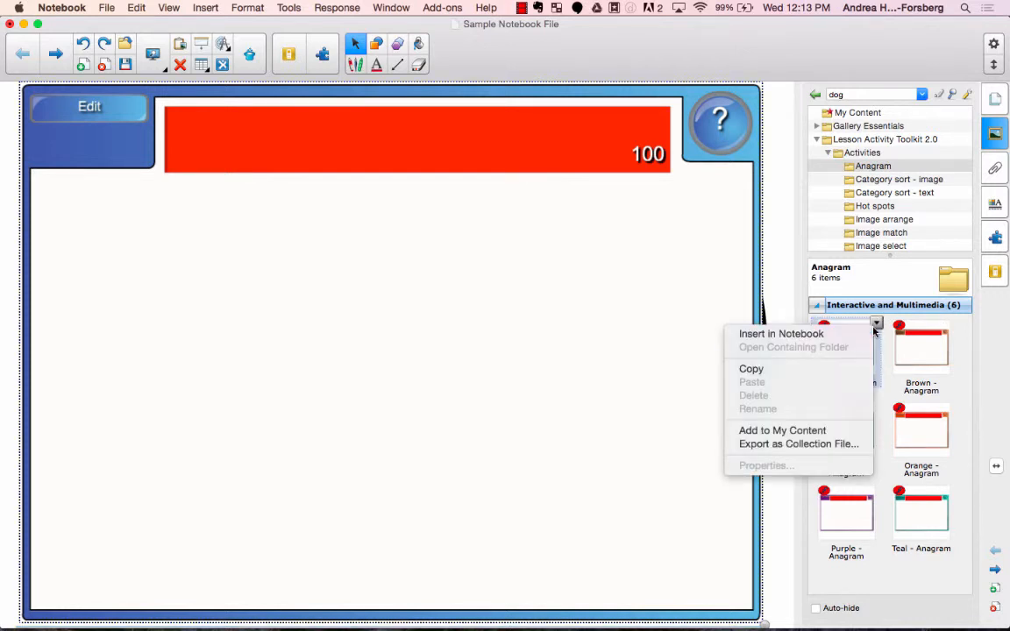
left_click(798, 432)
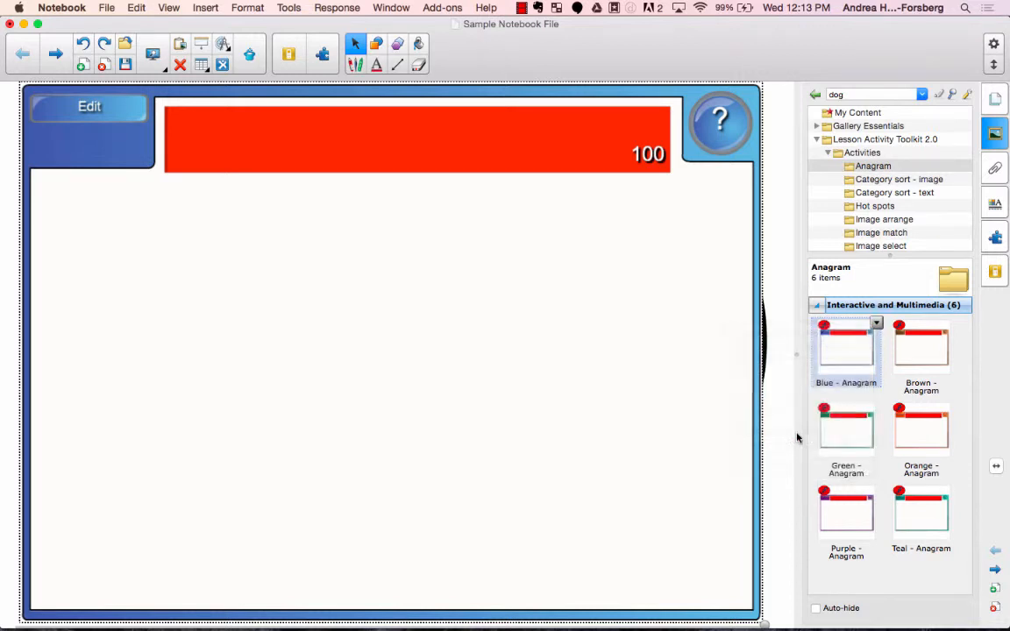
left_click(845, 112)
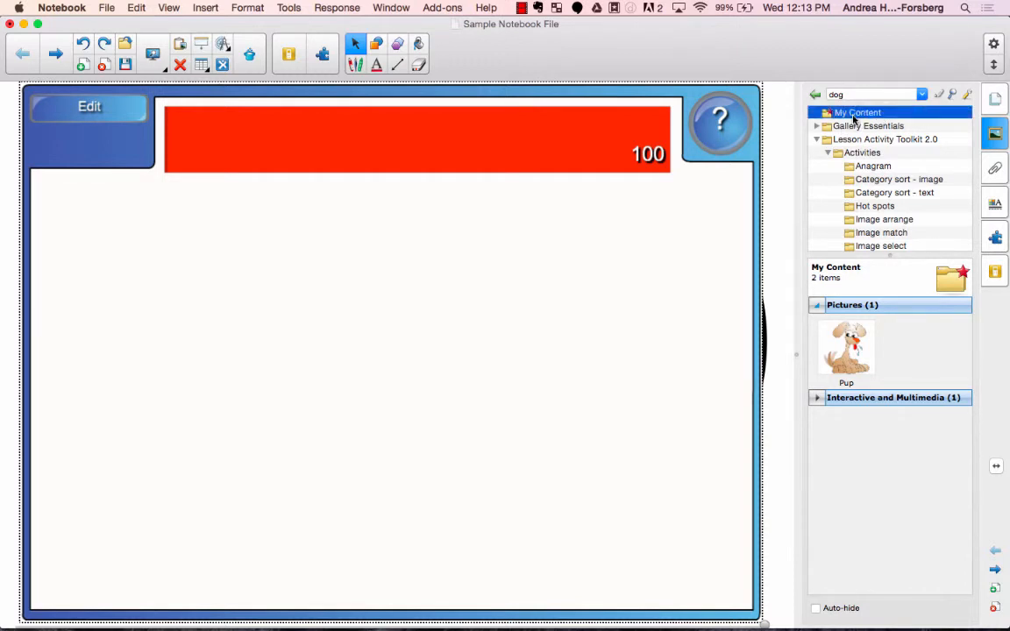
left_click(816, 397)
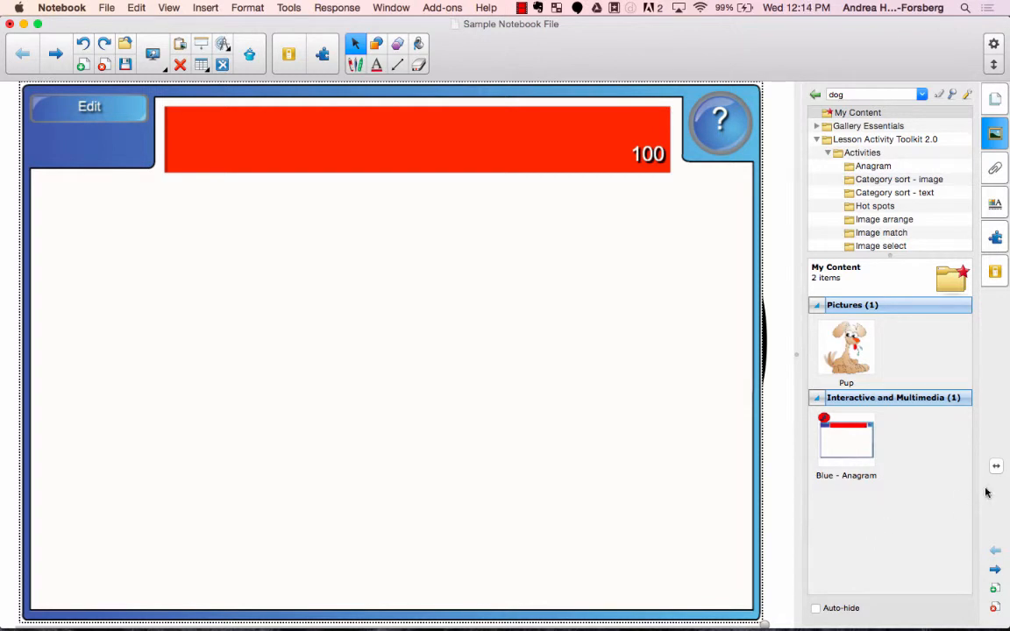
Open page 4 with the drawn shapes and add the page to the Gallery.
left_click(996, 98)
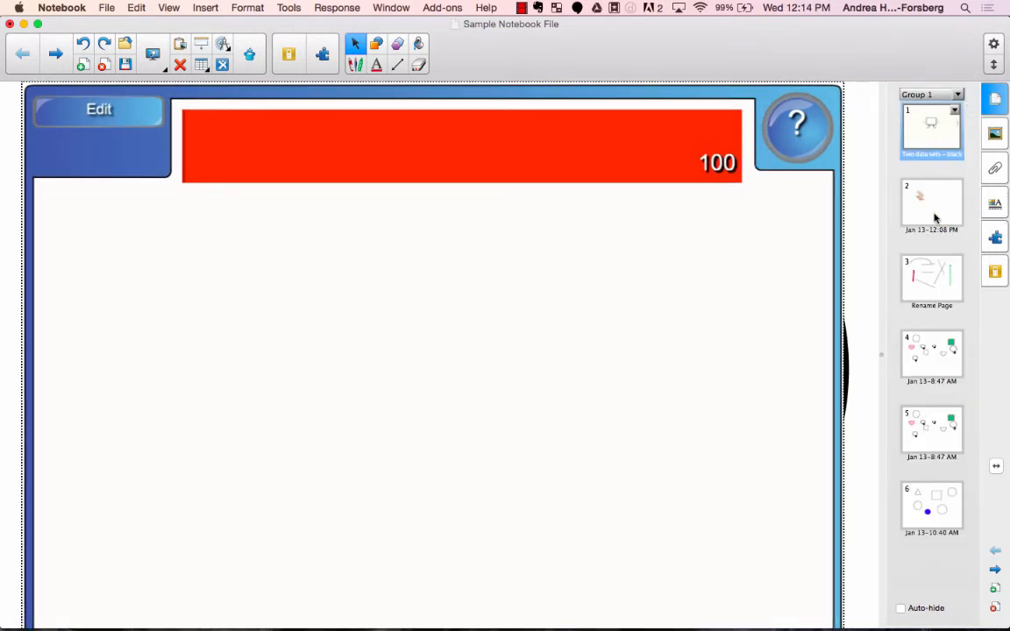
left_click(940, 355)
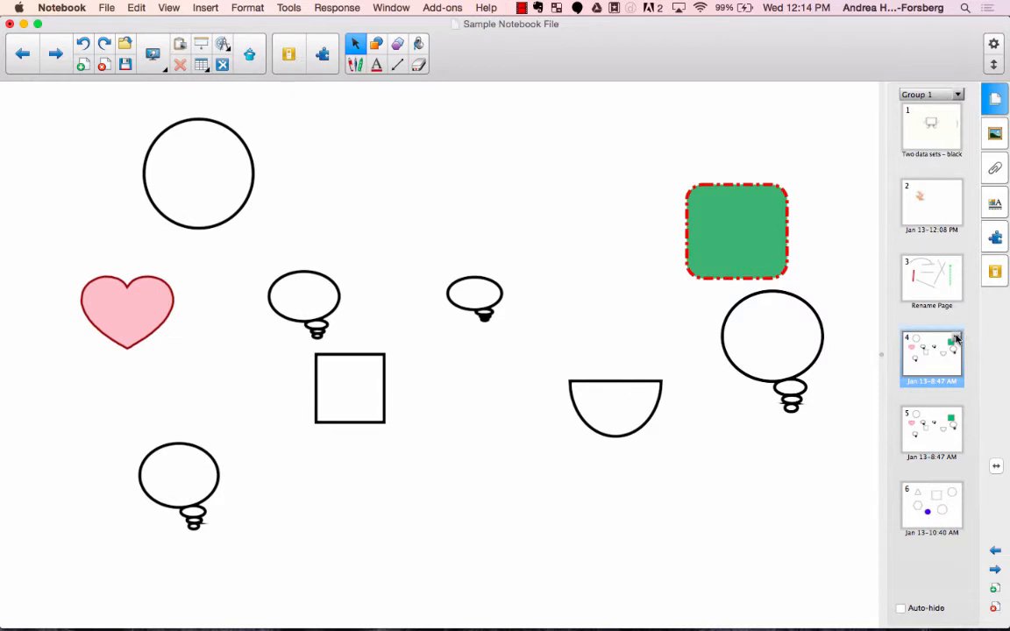
left_click(957, 339)
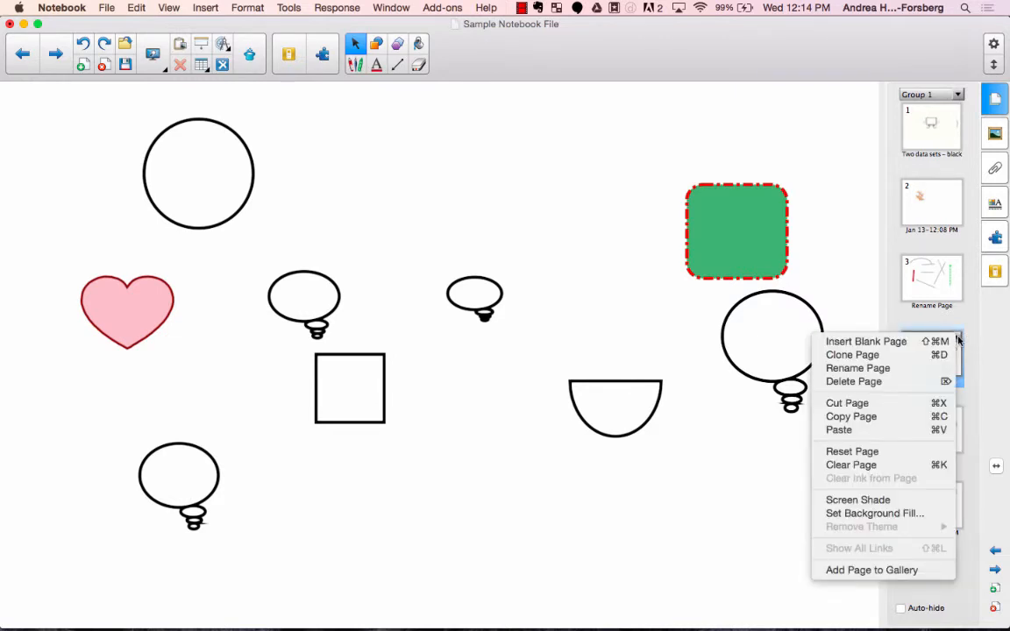
left_click(865, 571)
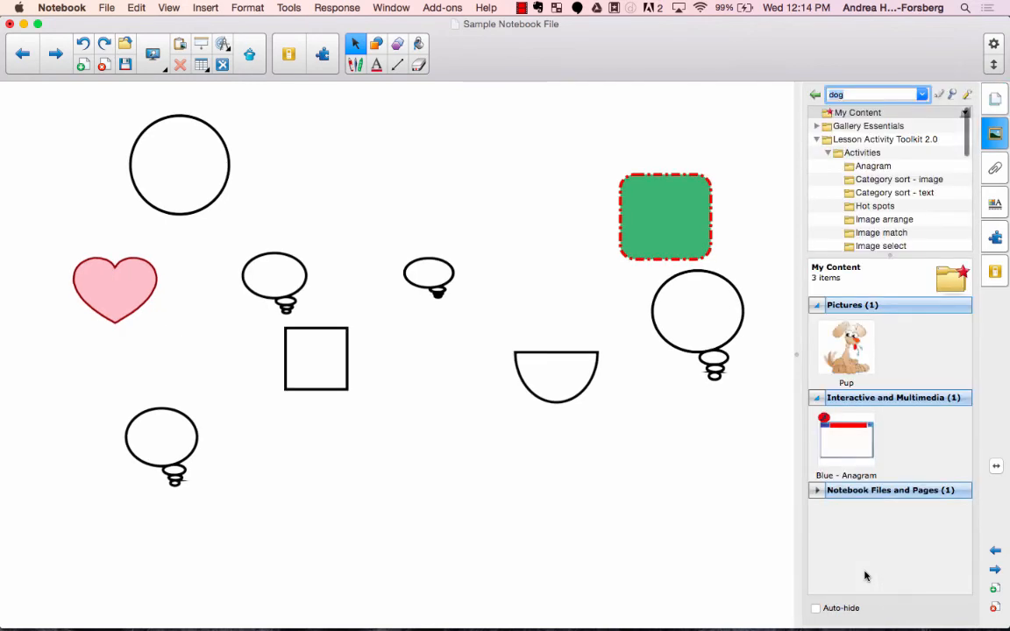
Show the notebook pages saved in My Content and insert the Jan 13-847 AM page into the file.
left_click(852, 112)
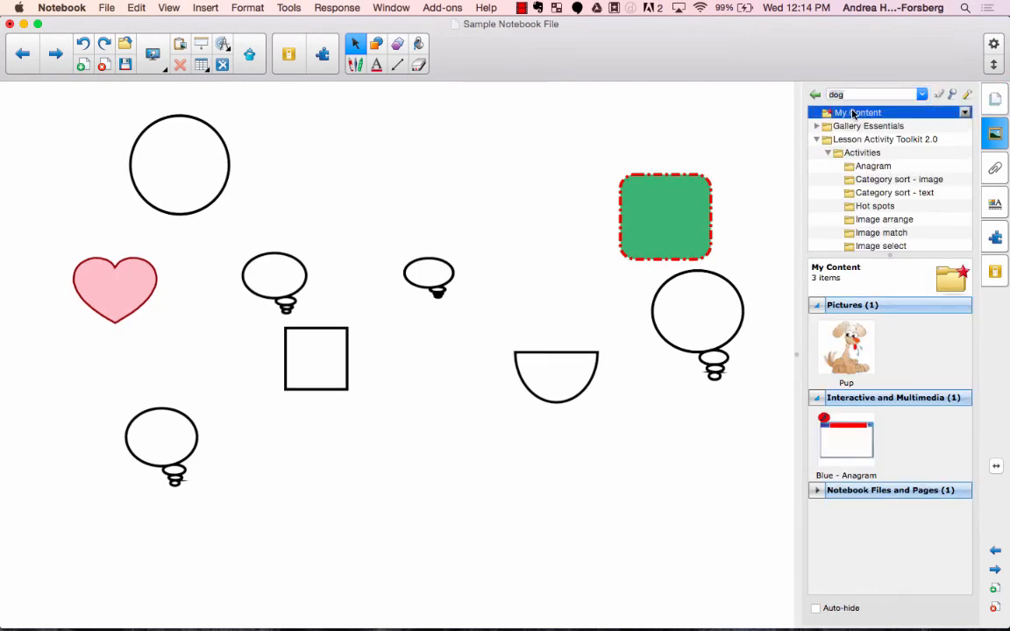
left_click(817, 493)
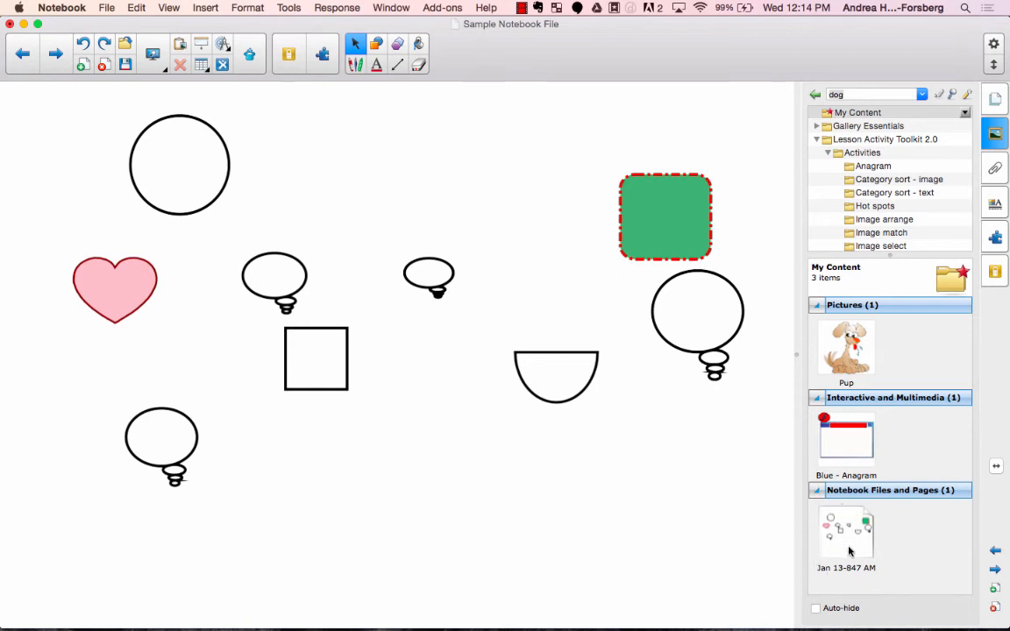
left_click_drag(848, 551, 405, 435)
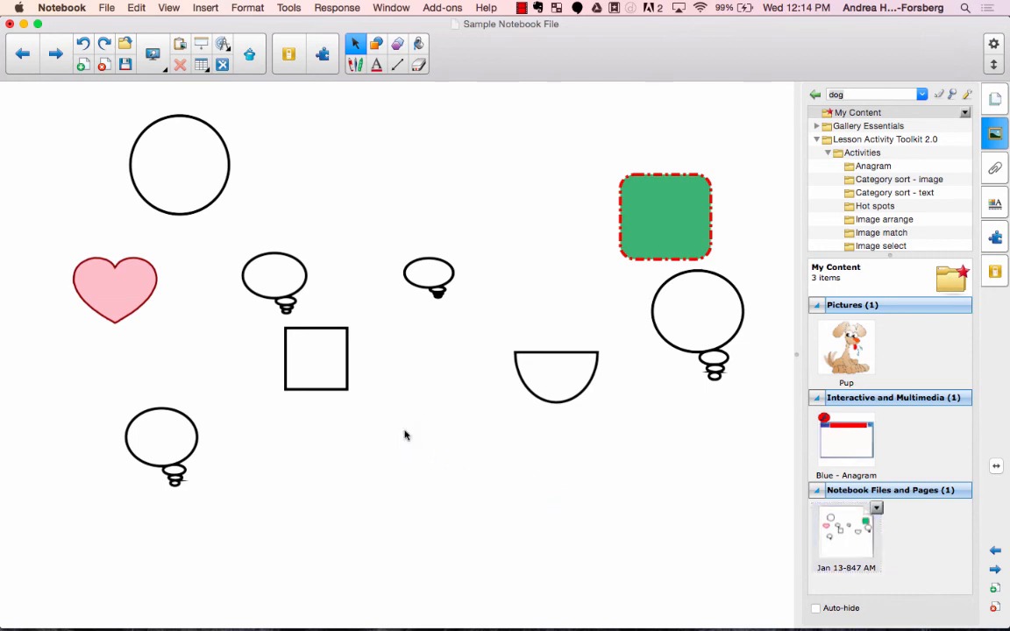